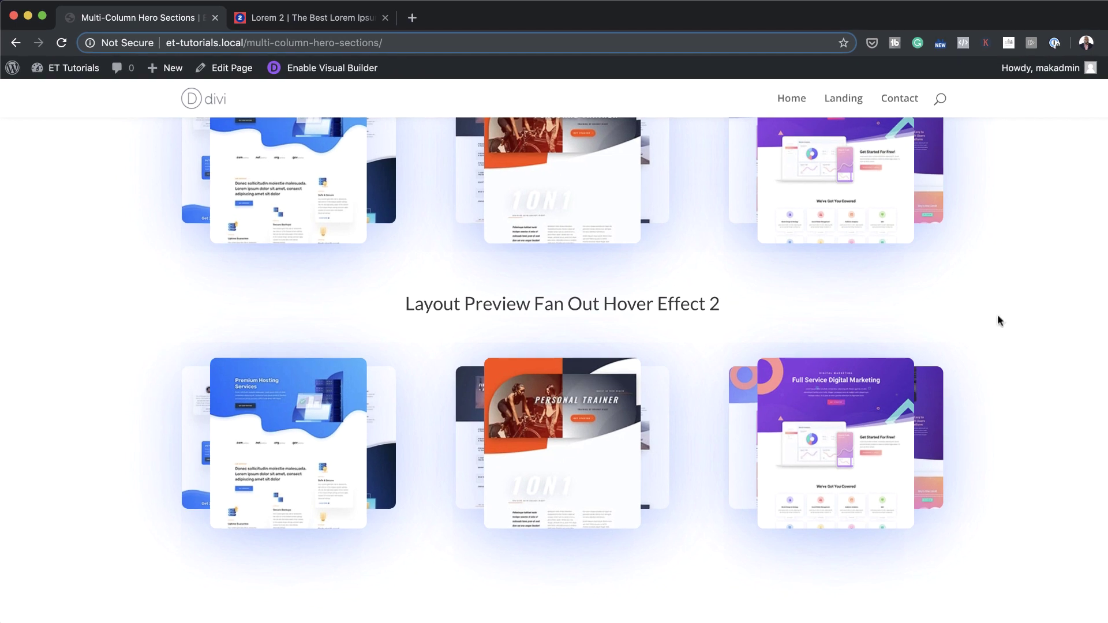
Step: Create a new page titled "Recreate ET’s Layout Pack Previews" and open it in the Divi Builder
left_click(47, 90)
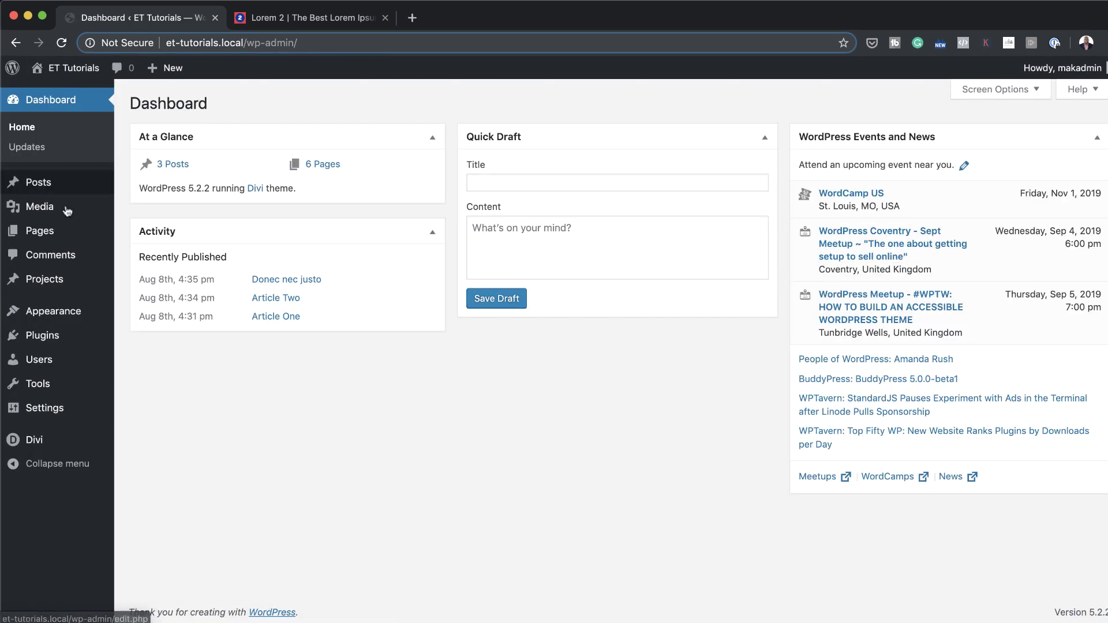
mouse_move(63, 234)
left_click(138, 254)
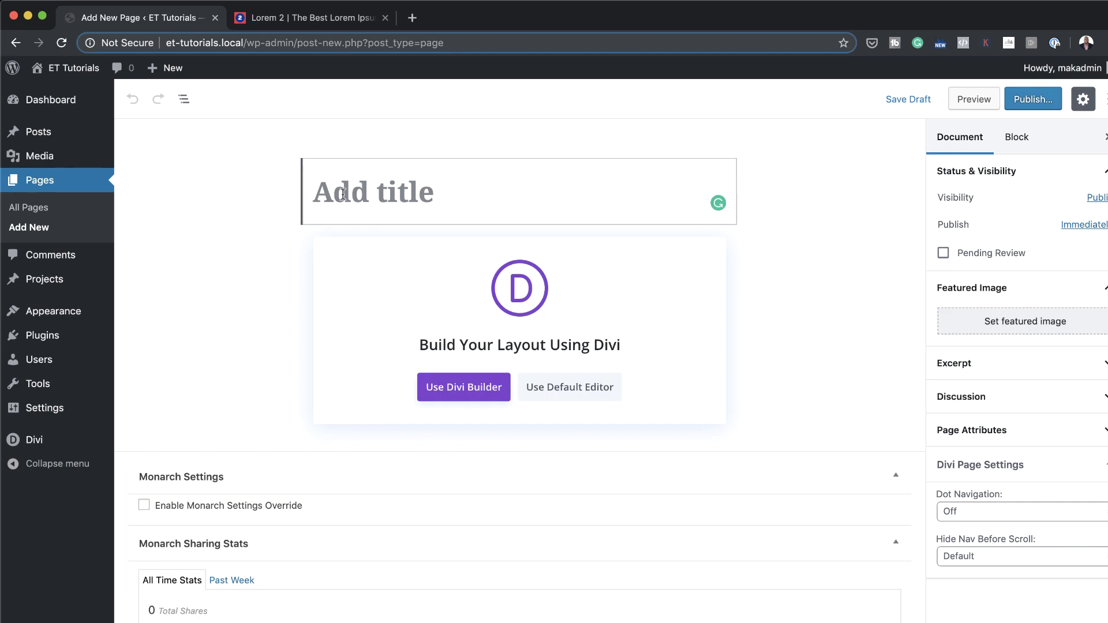
type("Recreate ET’s Layout Pack Previews")
left_click(472, 428)
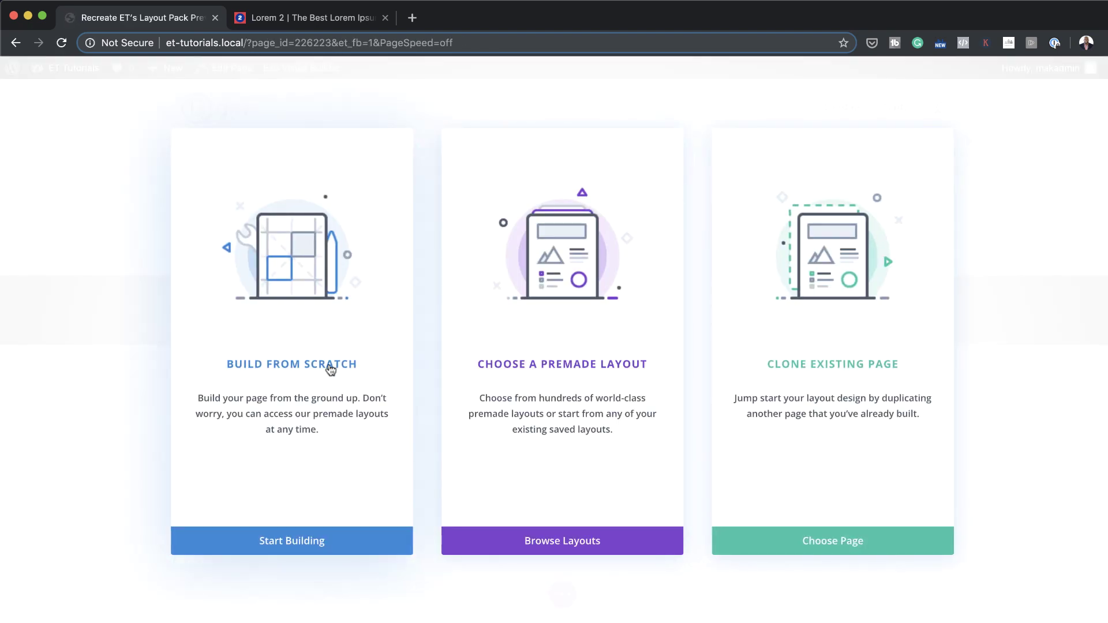
Step: Start building the page from scratch and insert a row with three equal columns, without adding a module
left_click(330, 368)
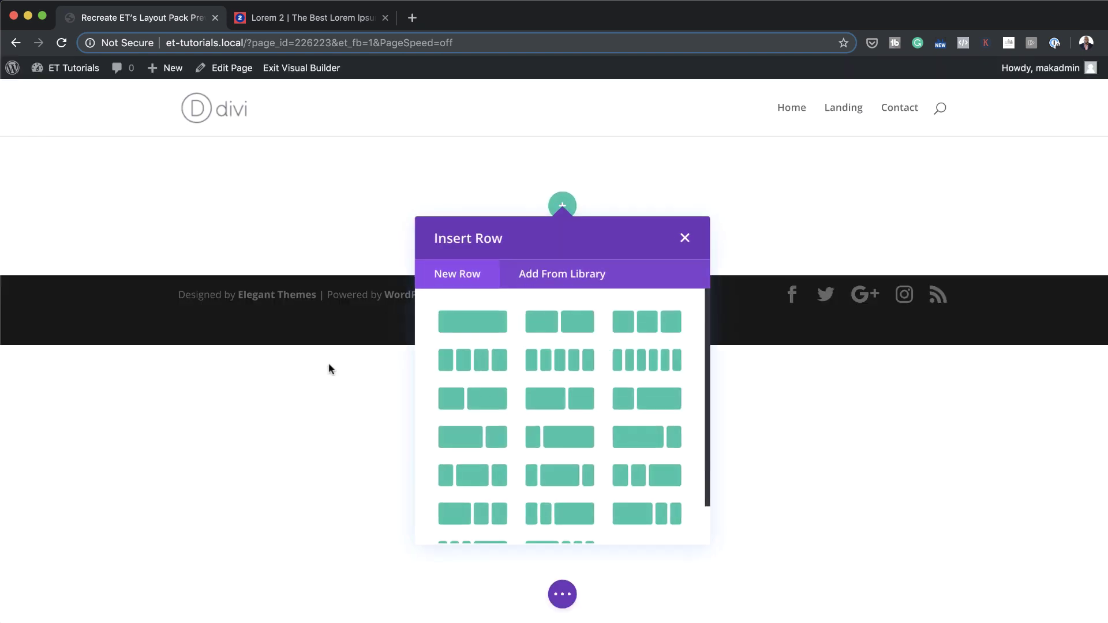
left_click(646, 318)
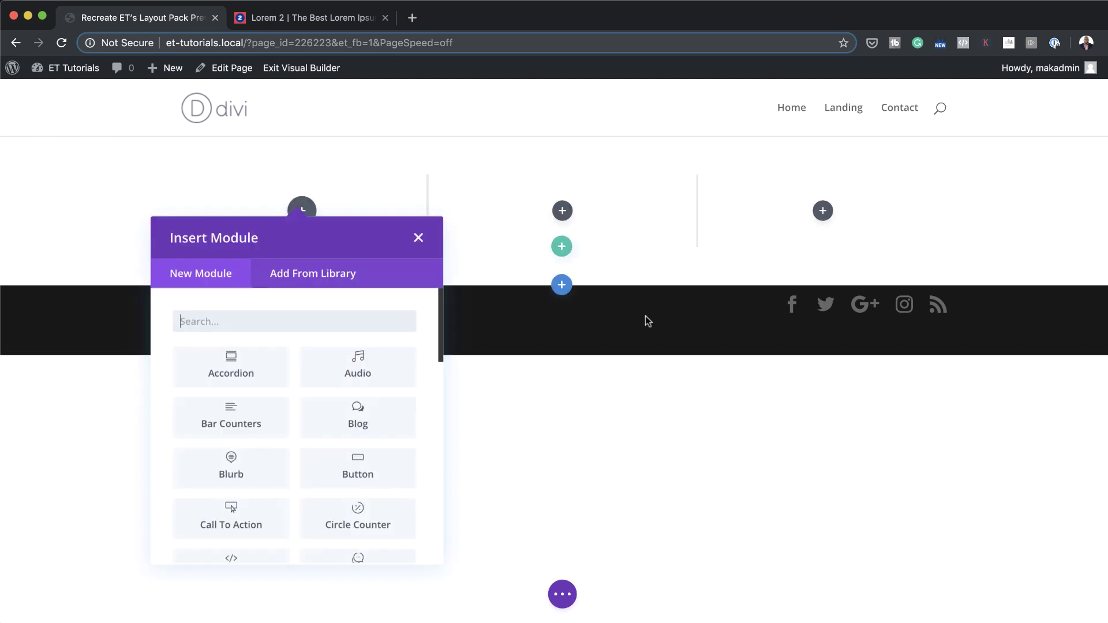
left_click(415, 236)
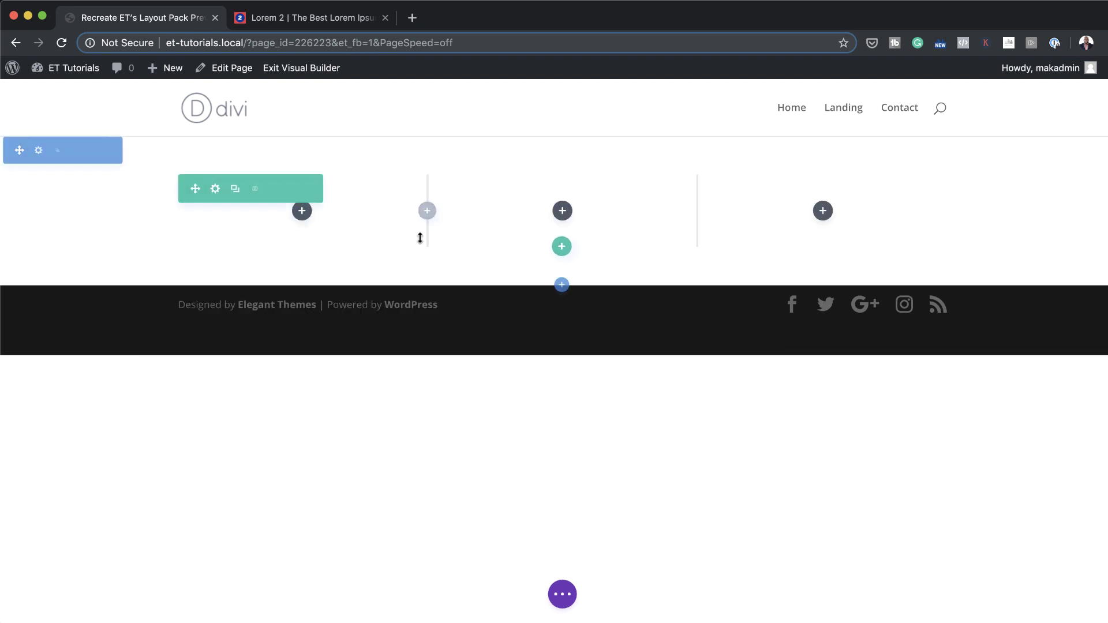
Step: Size the row with a custom gutter width of 2, a width of 90% and a maximum width of 1120px
left_click(216, 191)
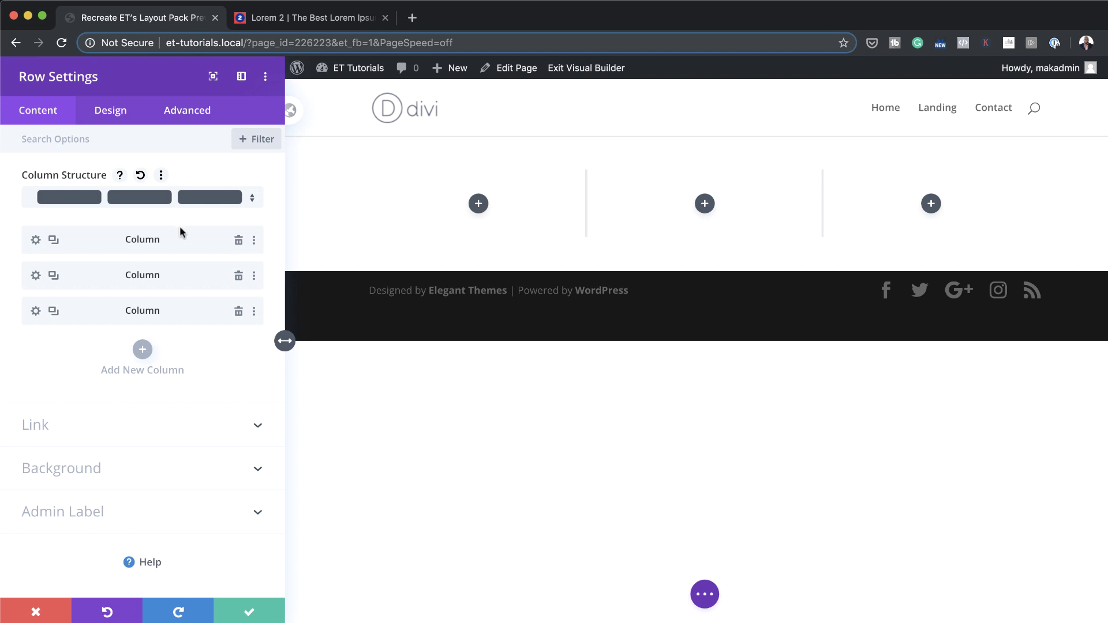
left_click(123, 115)
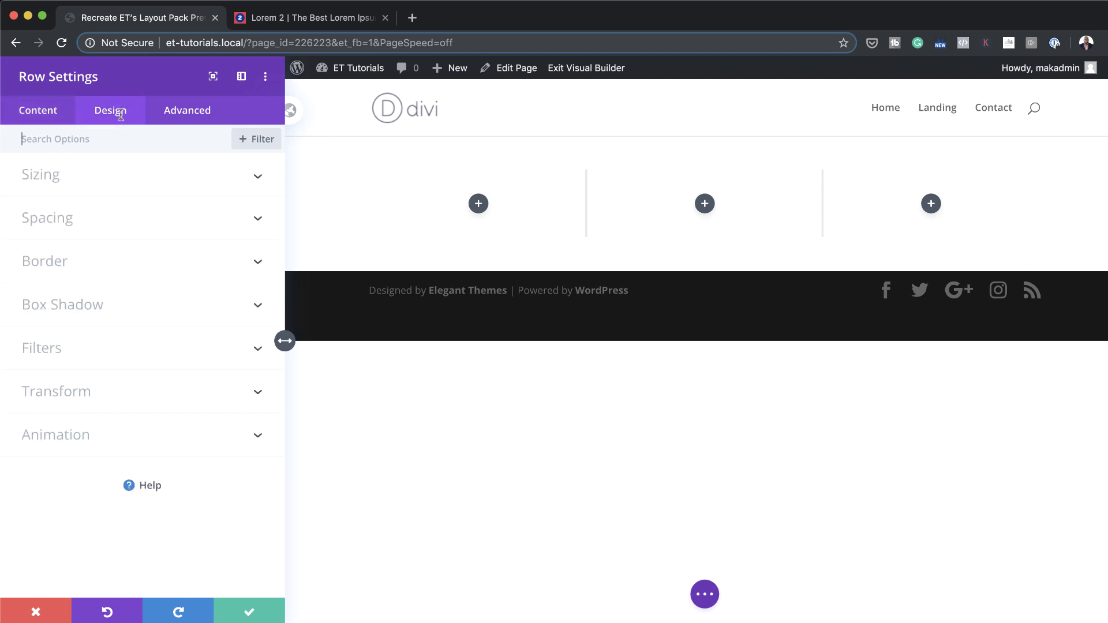
left_click(92, 176)
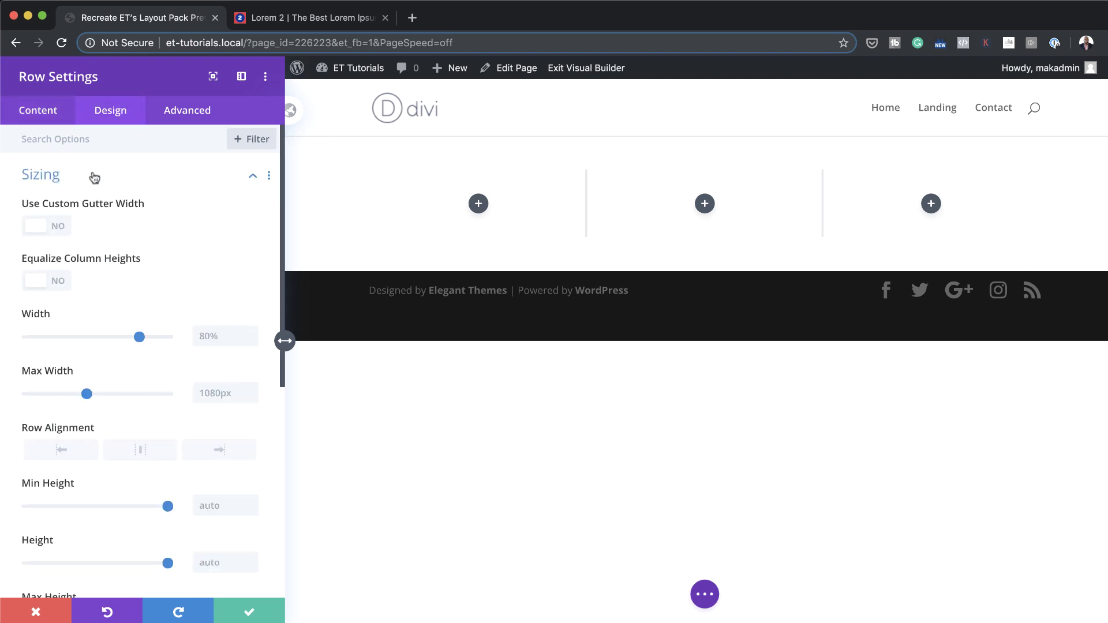
left_click(60, 227)
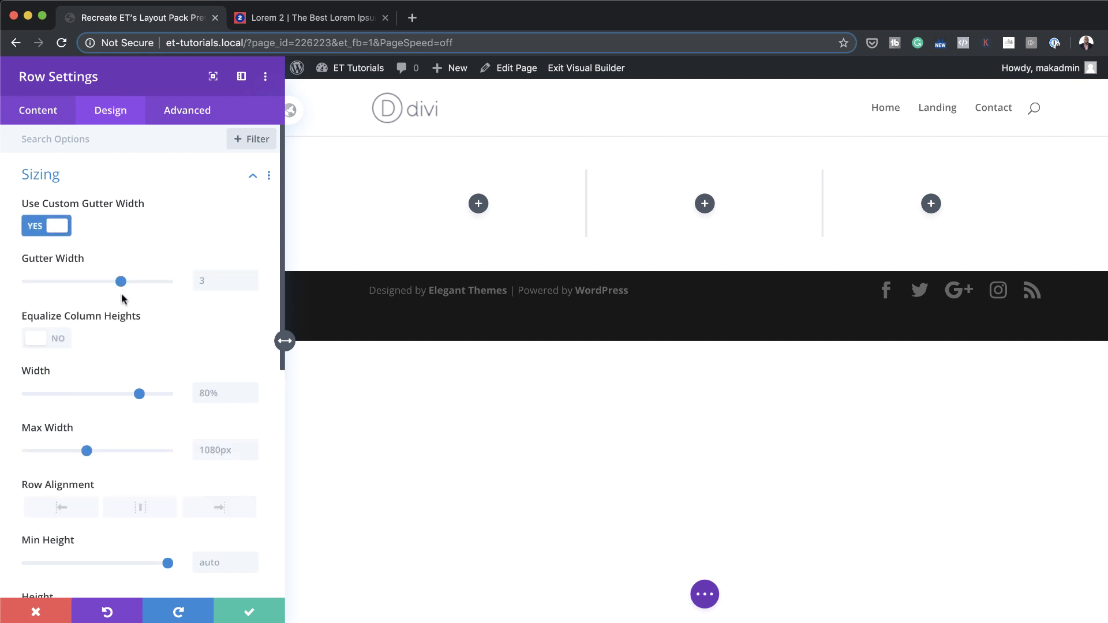
left_click_drag(121, 281, 92, 289)
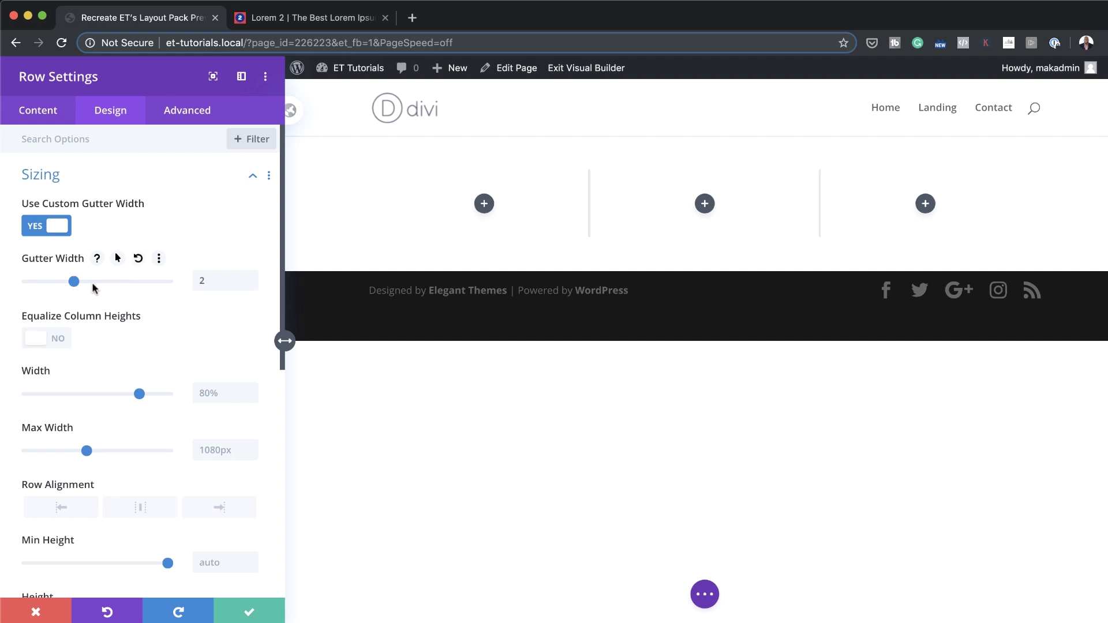
left_click(216, 395)
type("90%")
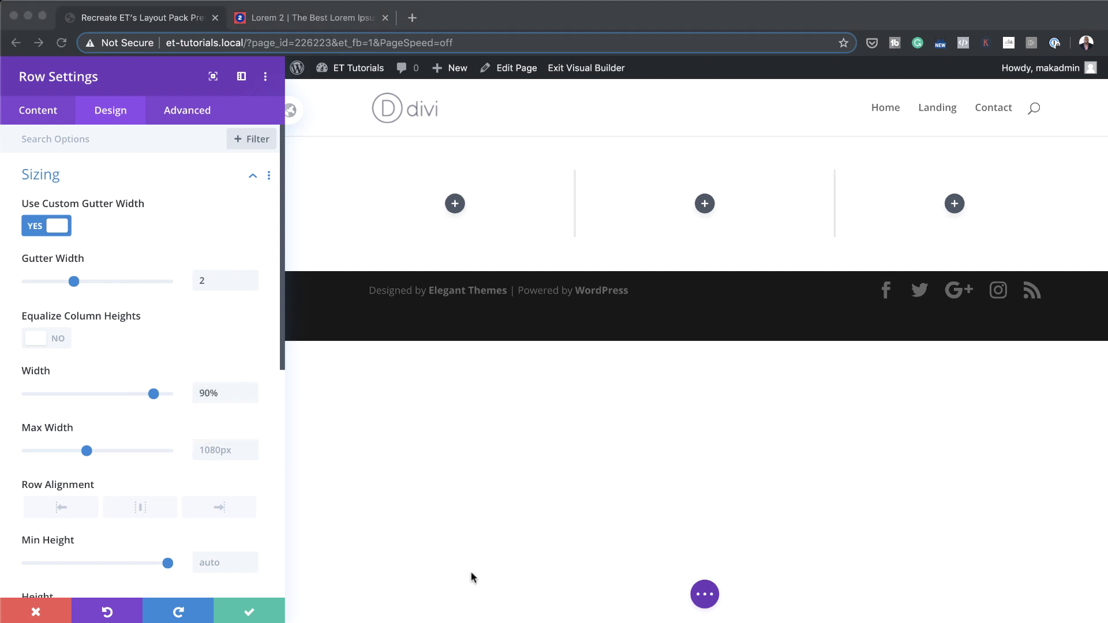
left_click(203, 450)
type("1120px")
Step: Set the first column's bottom padding to 20%
left_click(50, 115)
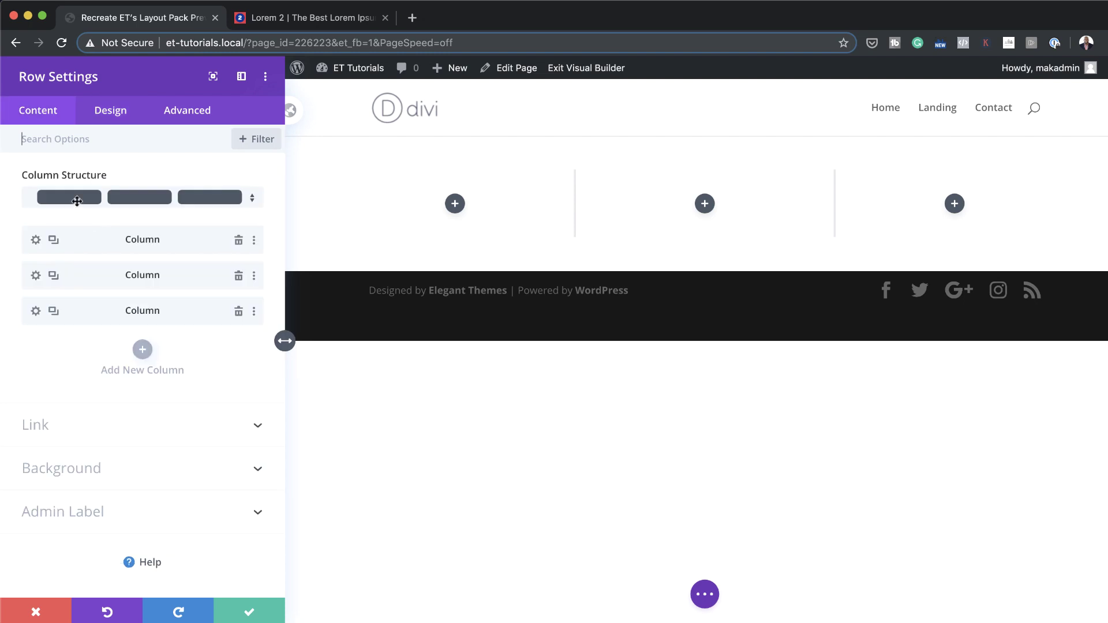
left_click(36, 240)
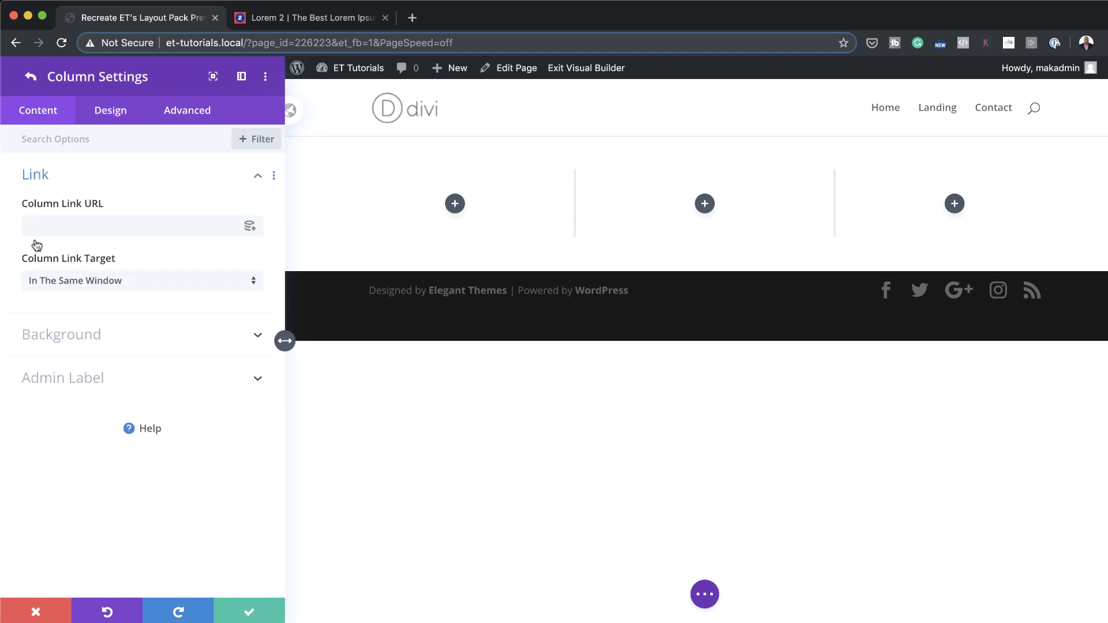
left_click(110, 111)
left_click(65, 174)
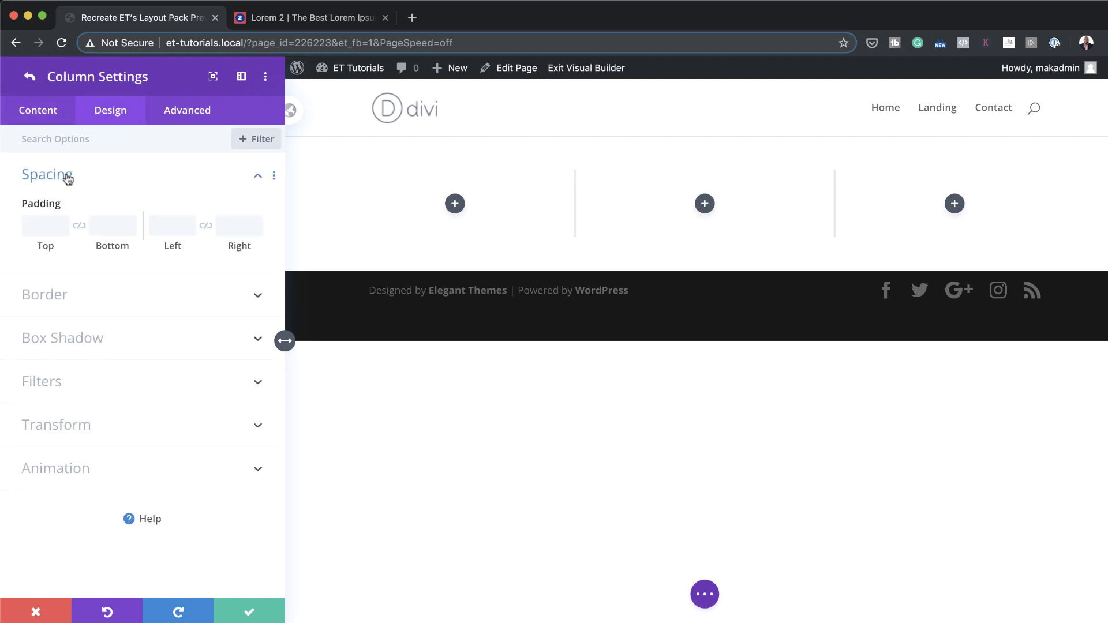
left_click(108, 226)
type("20%")
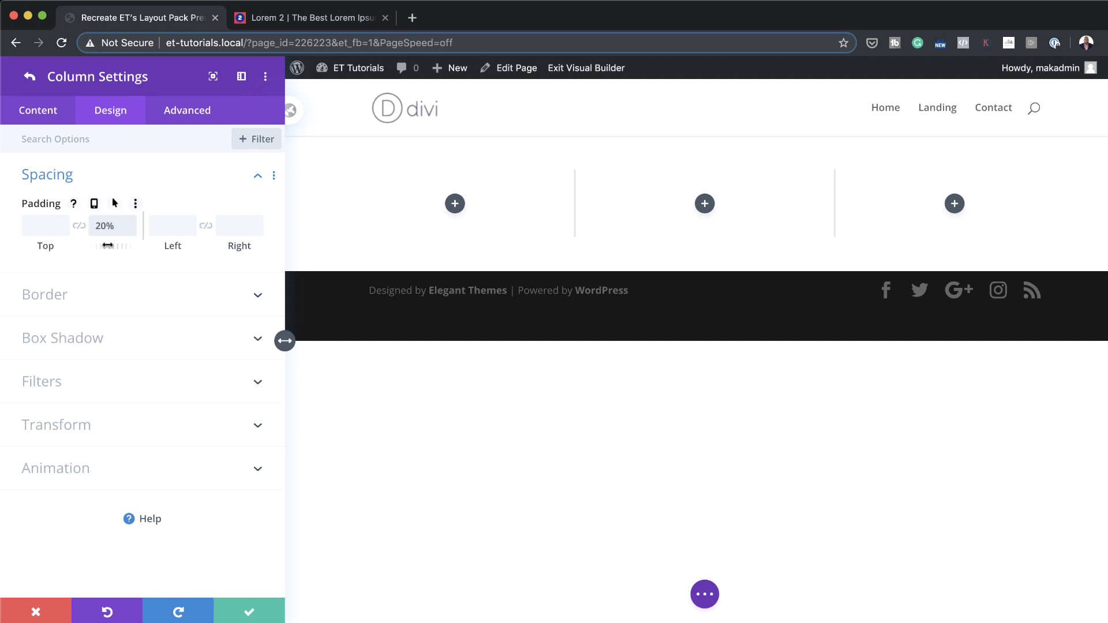
Step: Set the second column's bottom padding to 20%
left_click(30, 79)
left_click(36, 277)
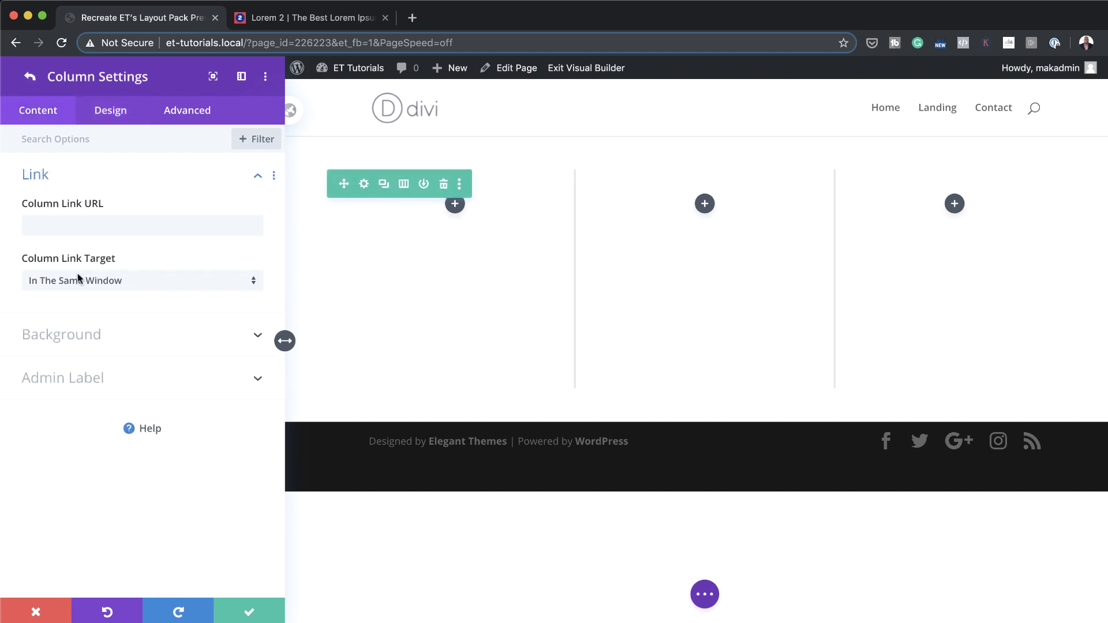
left_click(111, 114)
left_click(72, 176)
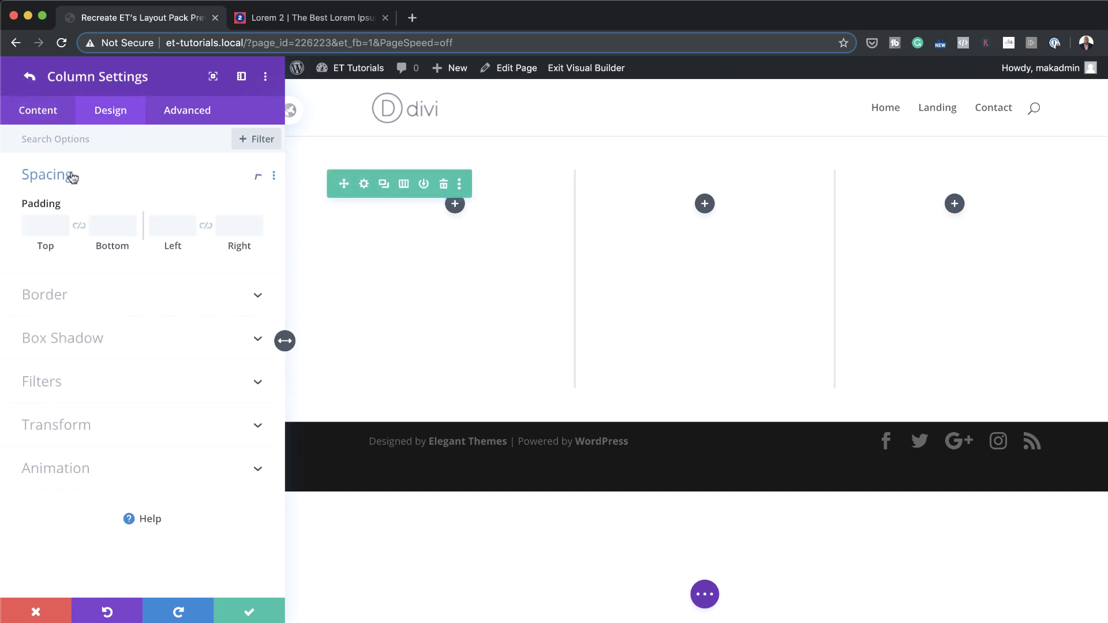
left_click(109, 225)
type("20%")
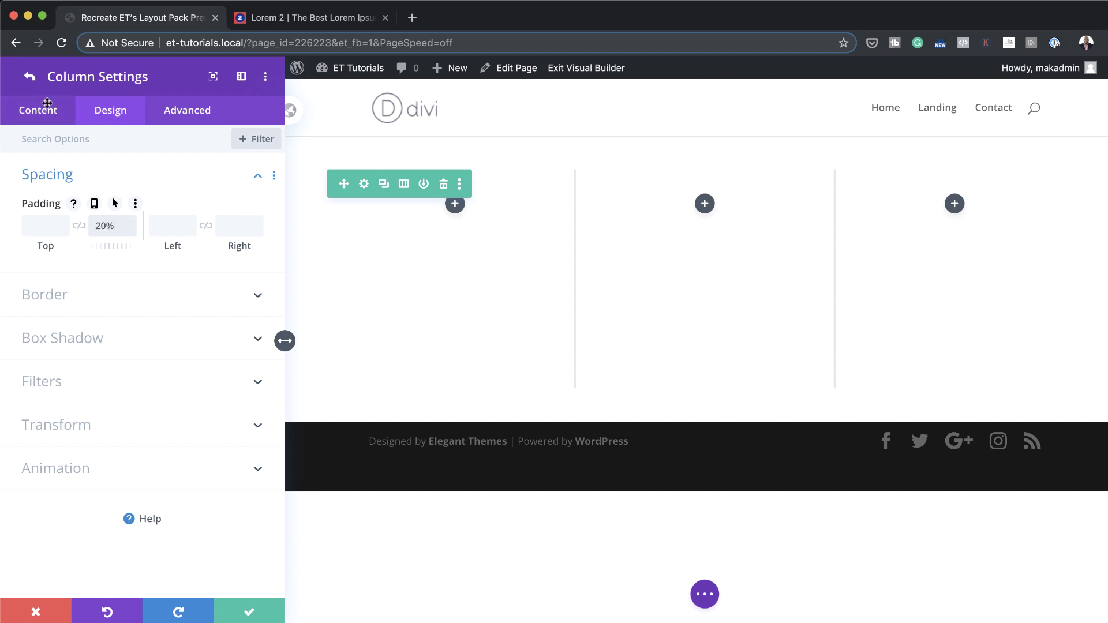
Step: Set the third column's bottom padding to 20% and save the row settings
left_click(30, 77)
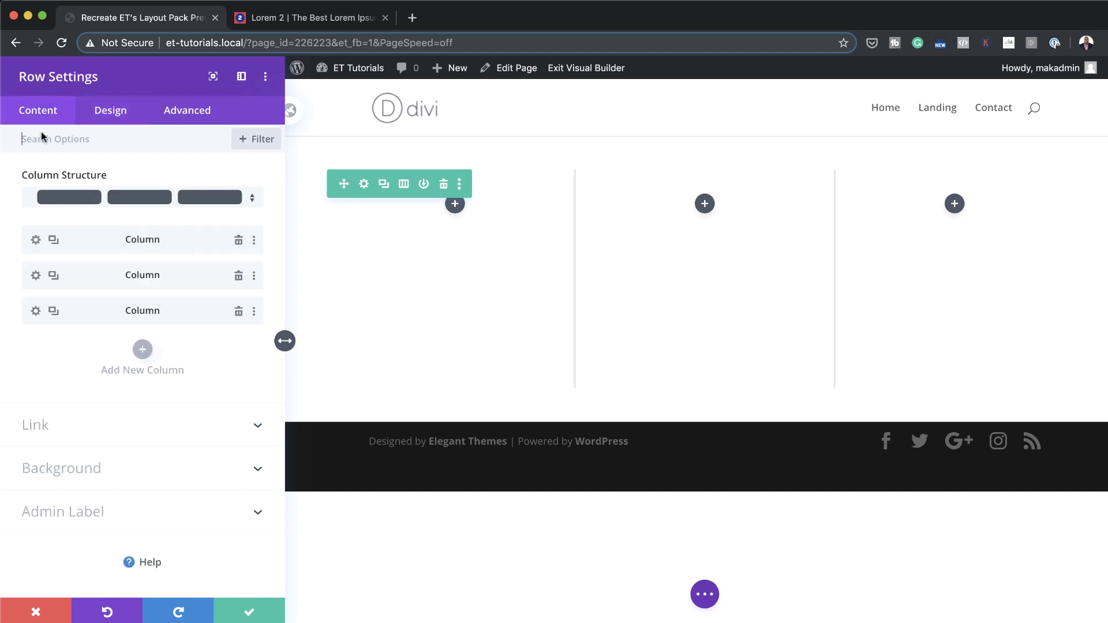
left_click(35, 312)
left_click(110, 112)
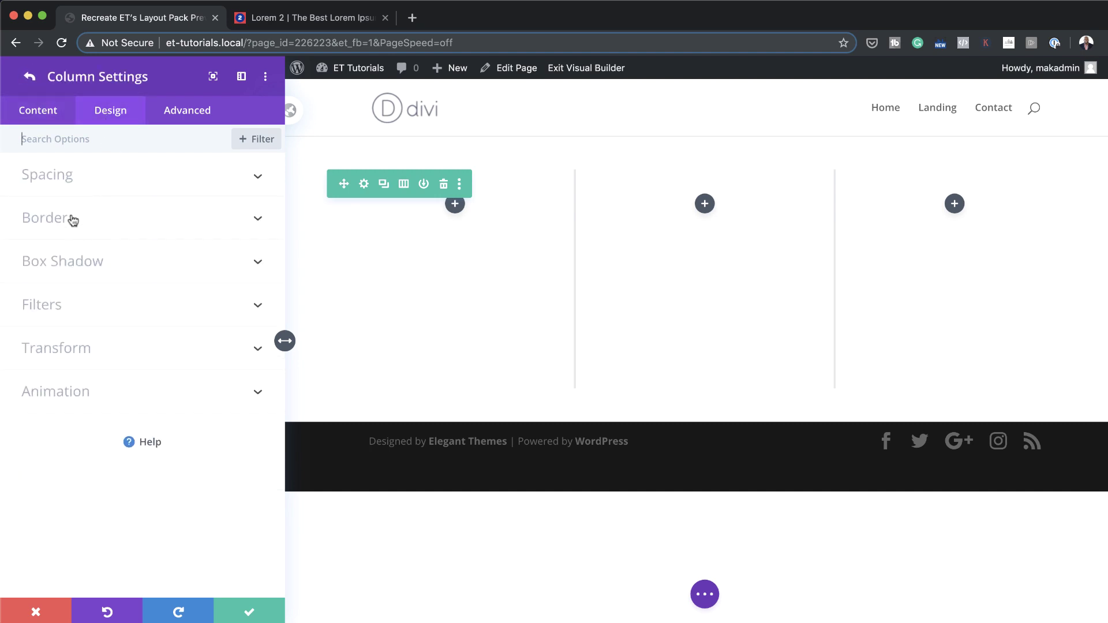
left_click(49, 175)
left_click(112, 225)
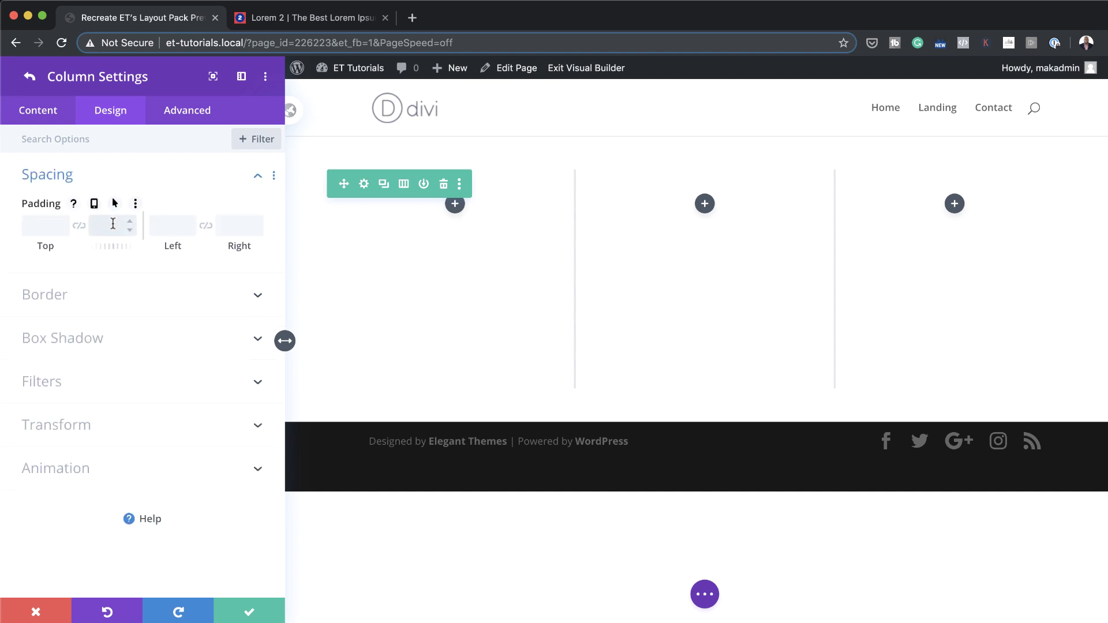
type("20%")
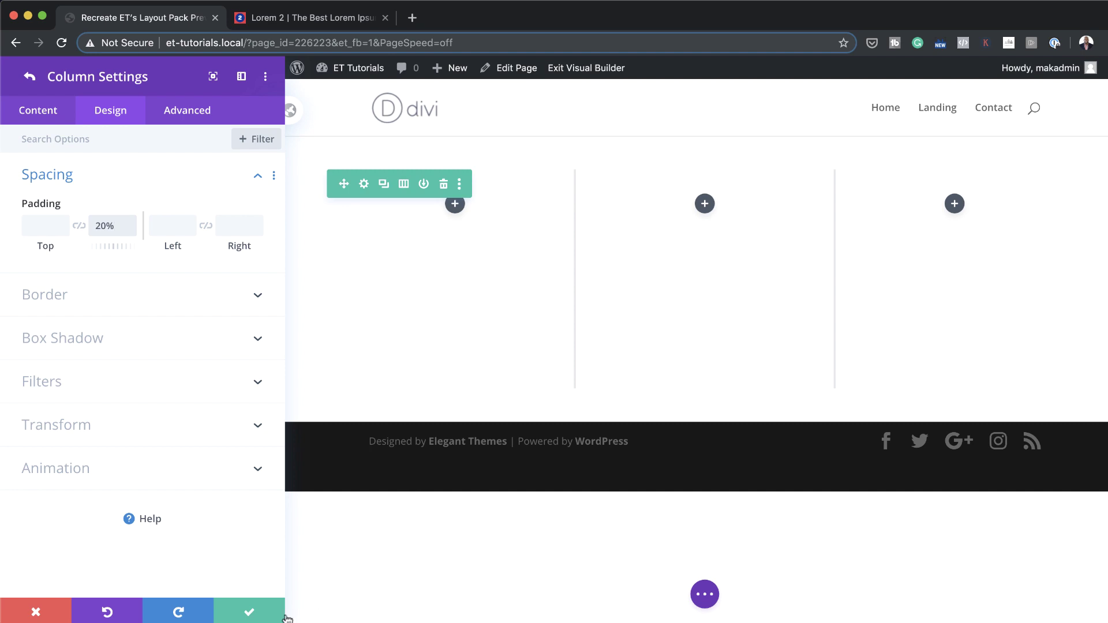
left_click(251, 613)
left_click(251, 612)
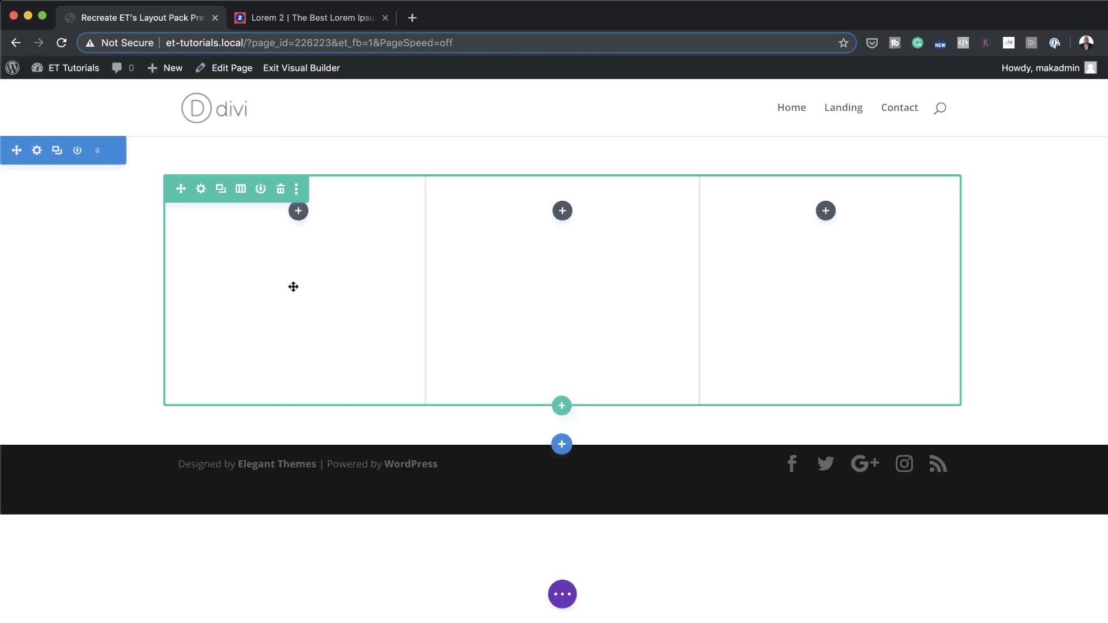
Step: Add an Image module to the first column and assign it pack-1-3.jpg from the media library
left_click(299, 212)
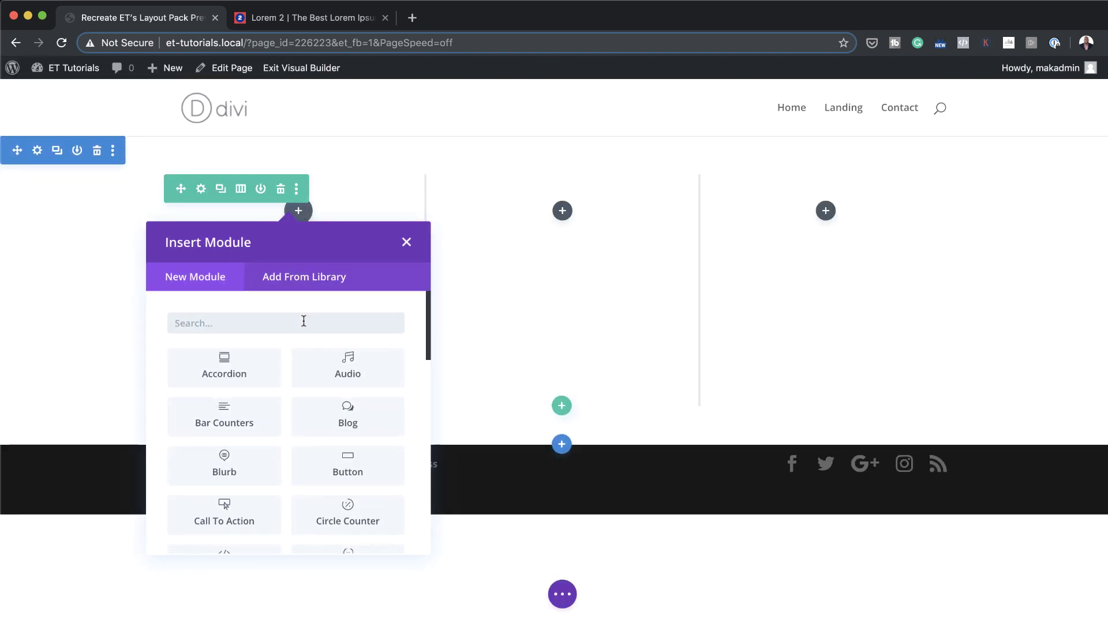
type("ima")
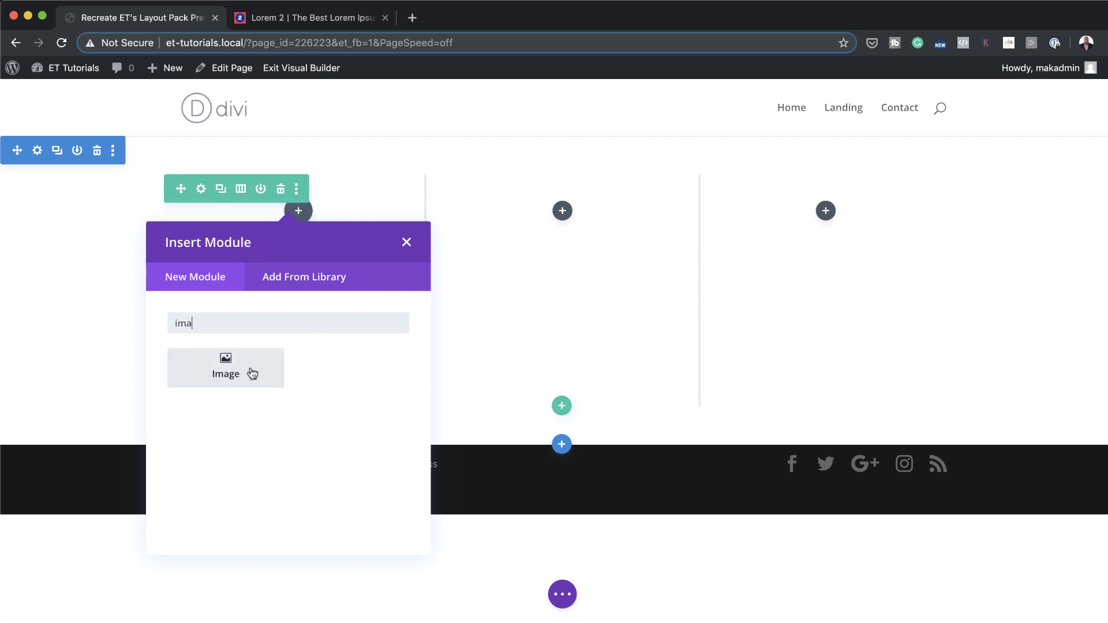
left_click(253, 373)
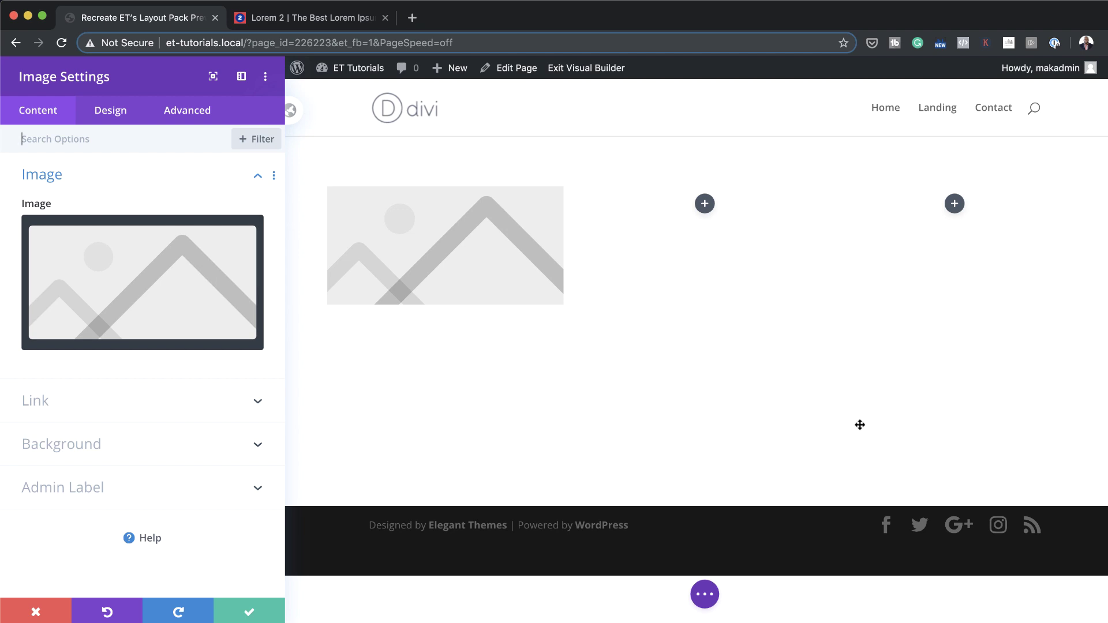
left_click(186, 274)
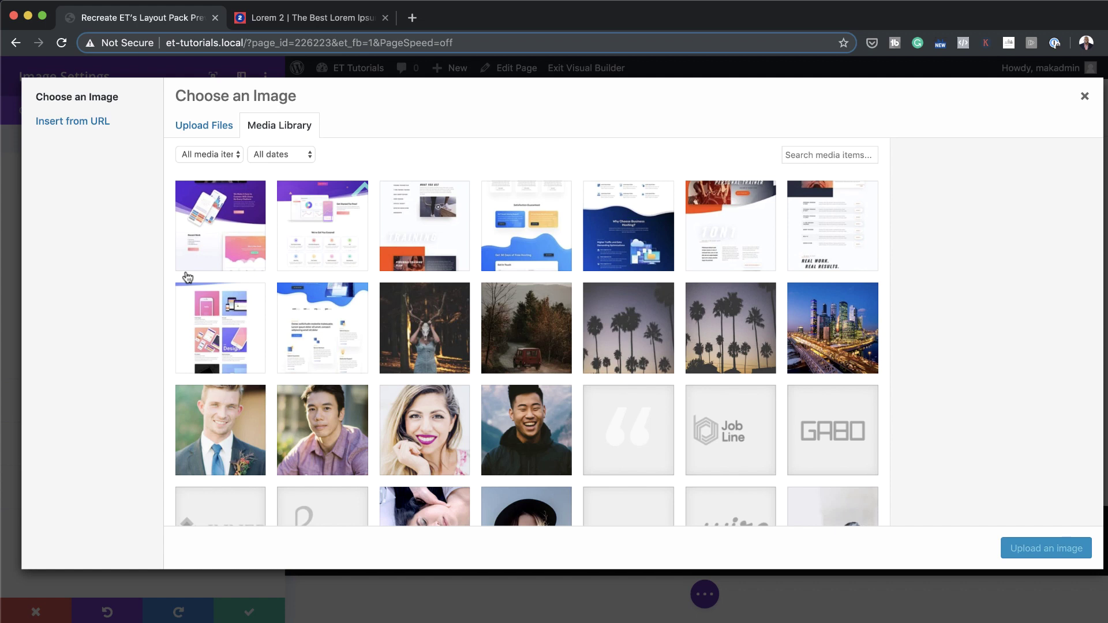
left_click(334, 321)
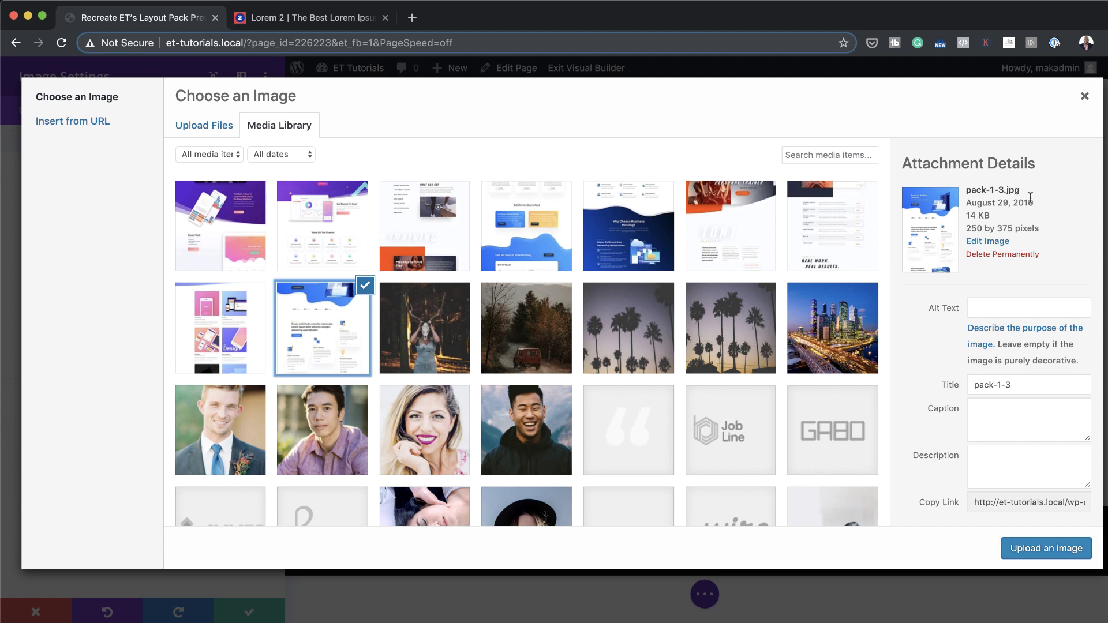
left_click(1054, 556)
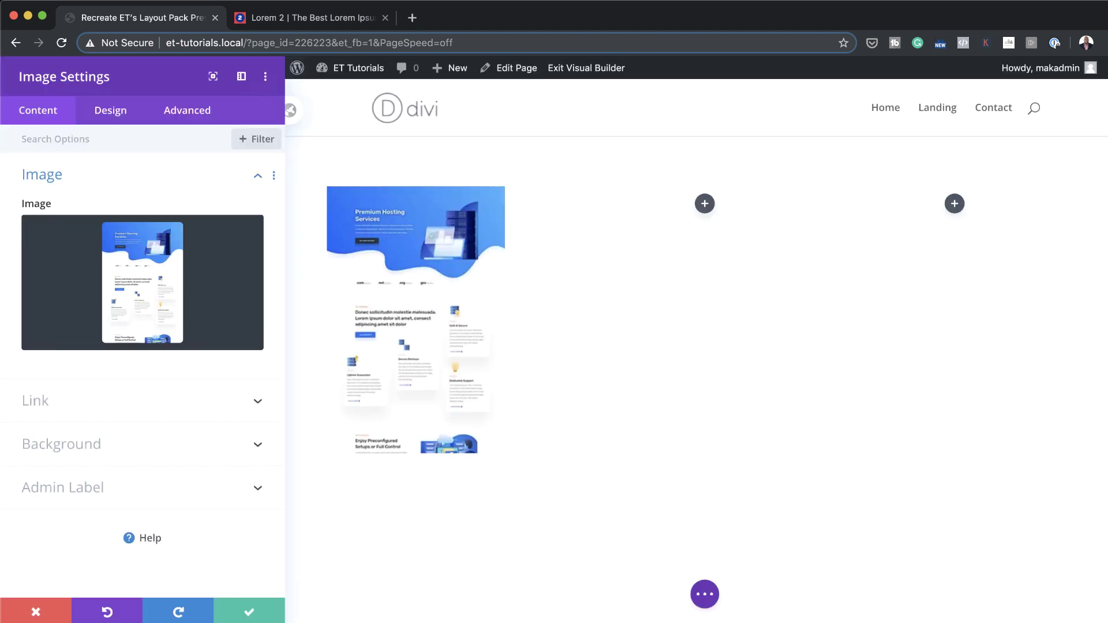
Step: Set the image alignment of the first column's module to center
left_click(103, 118)
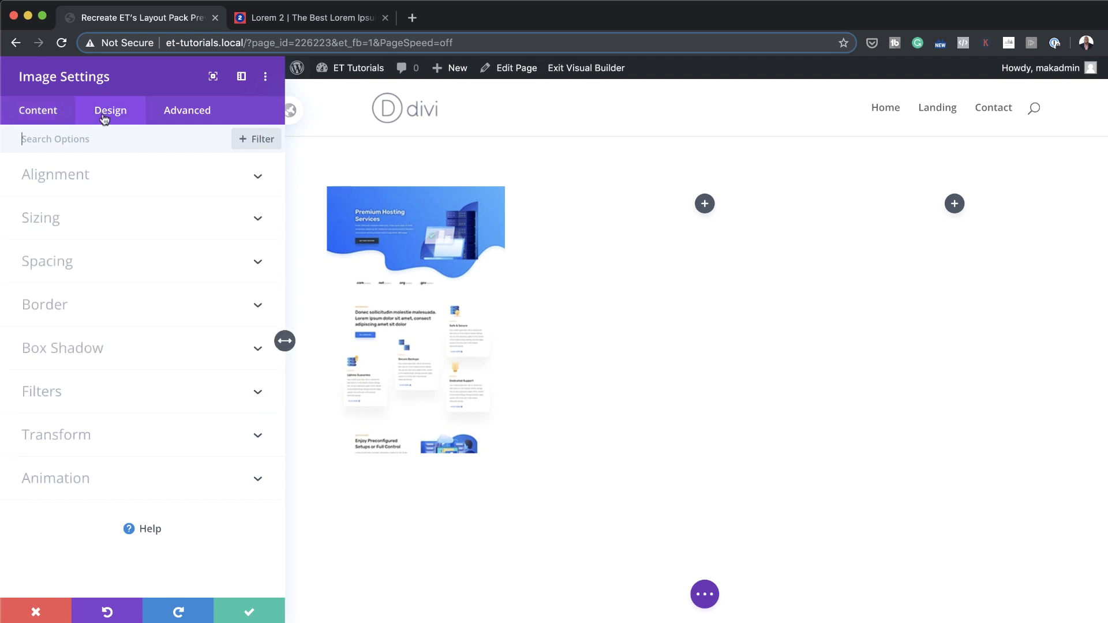
left_click(78, 176)
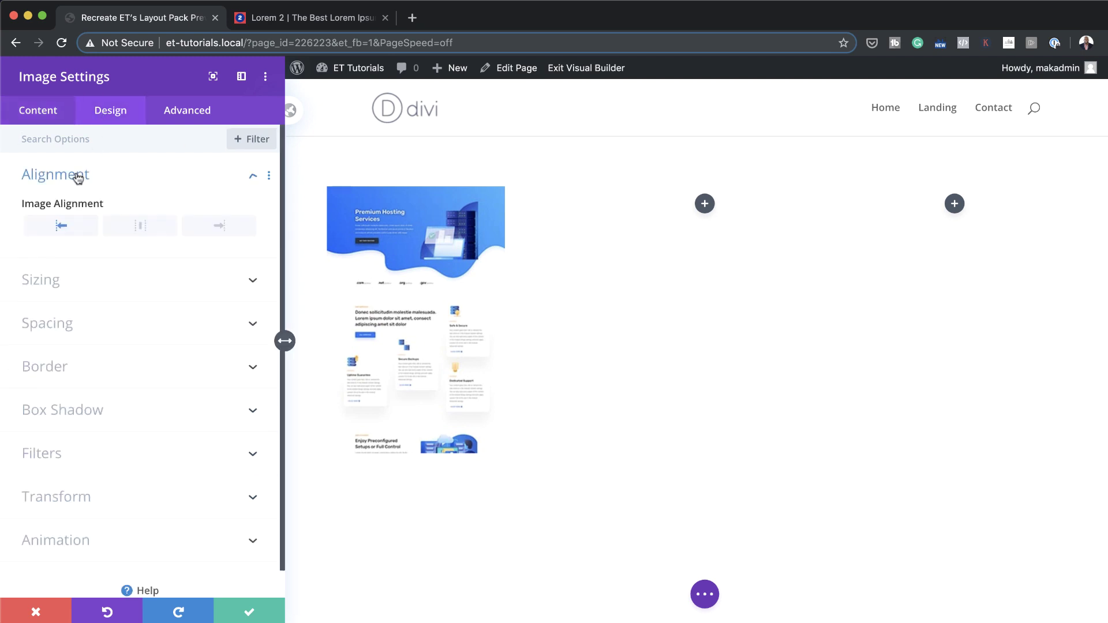
left_click(141, 231)
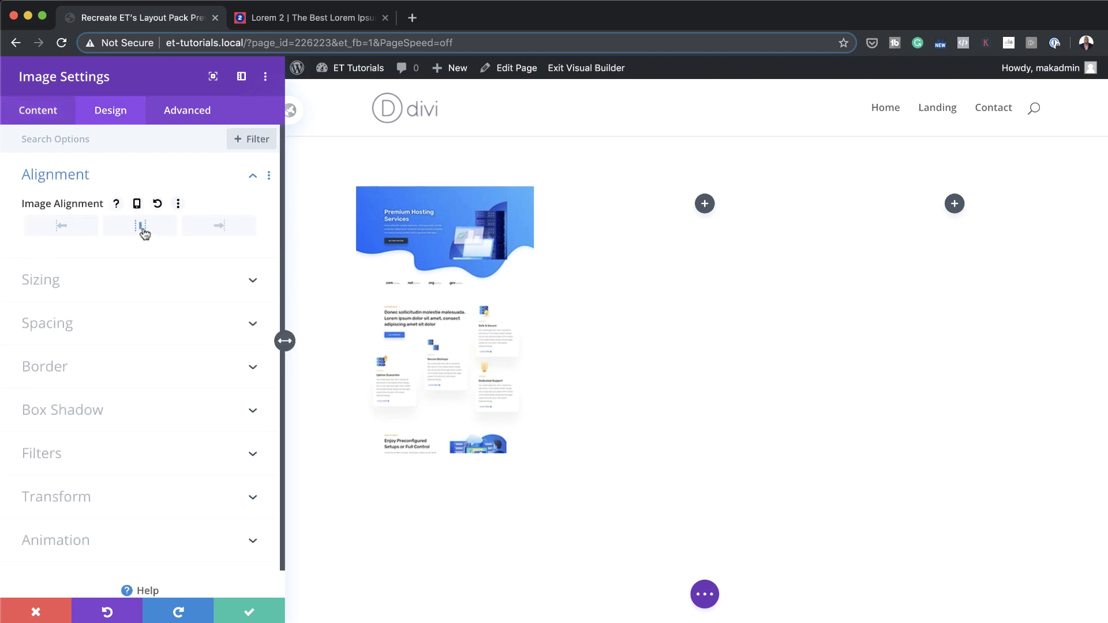
Step: Set the width of the first column's image to 220px in its sizing settings
left_click(120, 288)
left_click(203, 252)
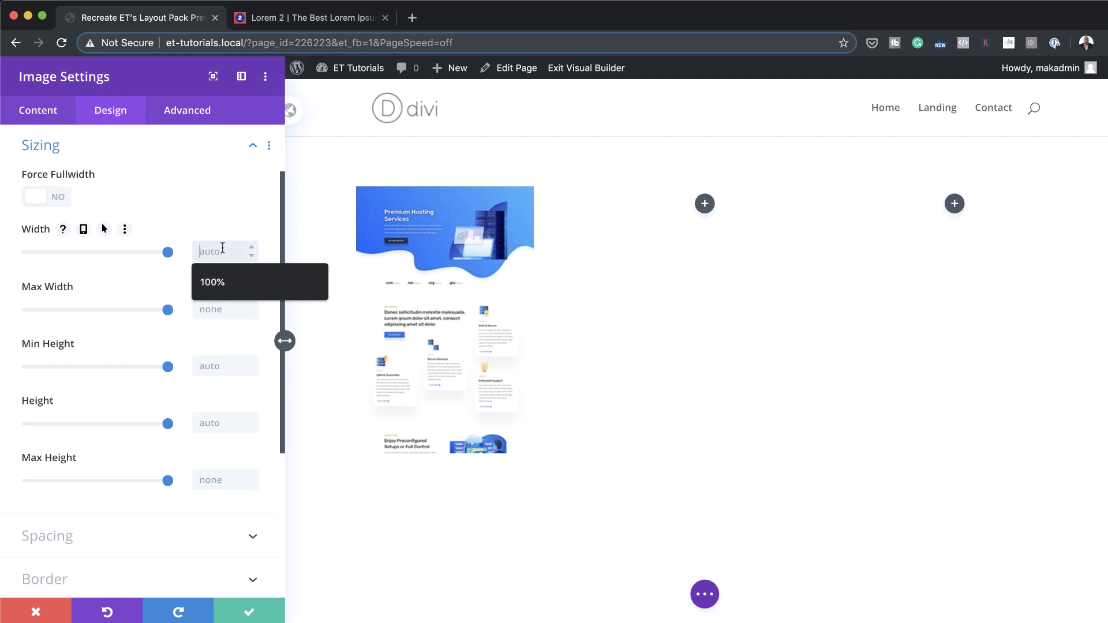
type("22")
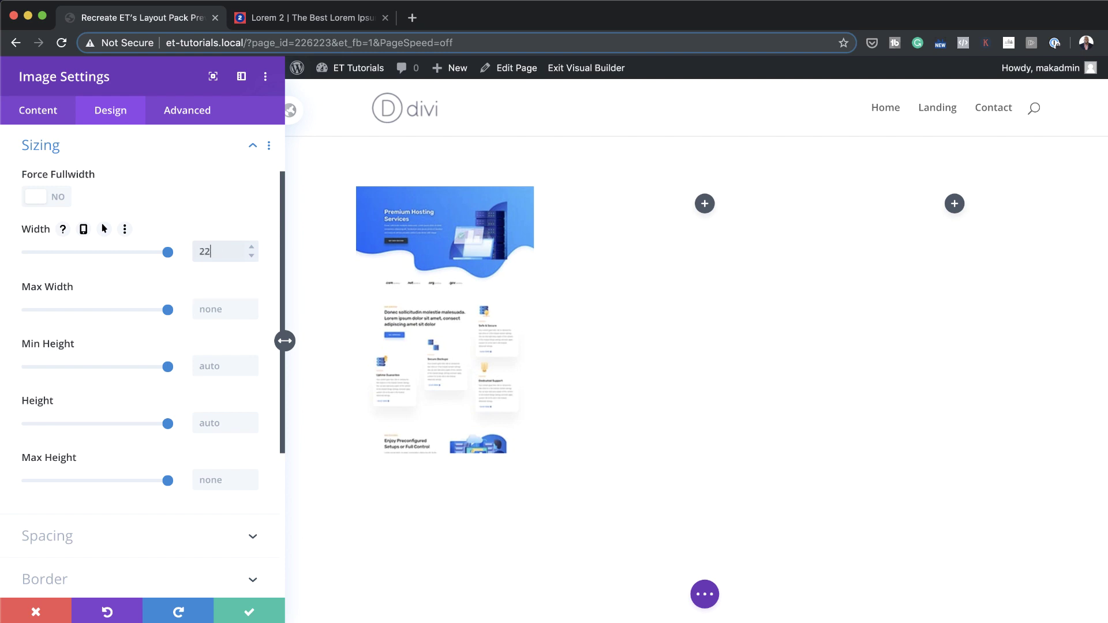
type("0px")
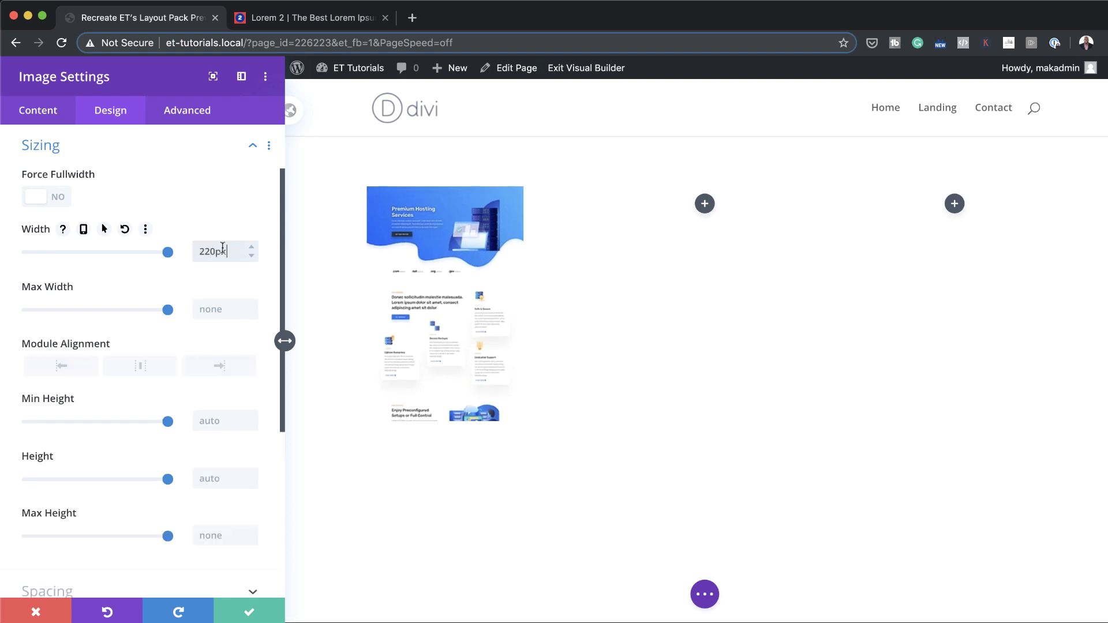
Step: Set the image's vertical overflow to Hidden and its Z index to 4
left_click(196, 116)
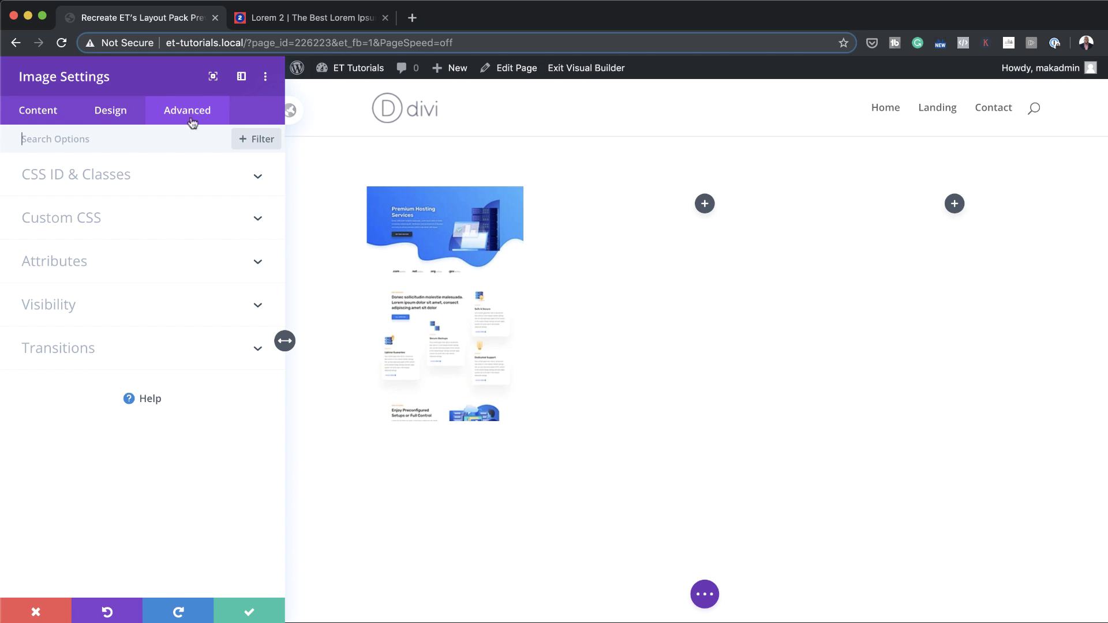
left_click(84, 312)
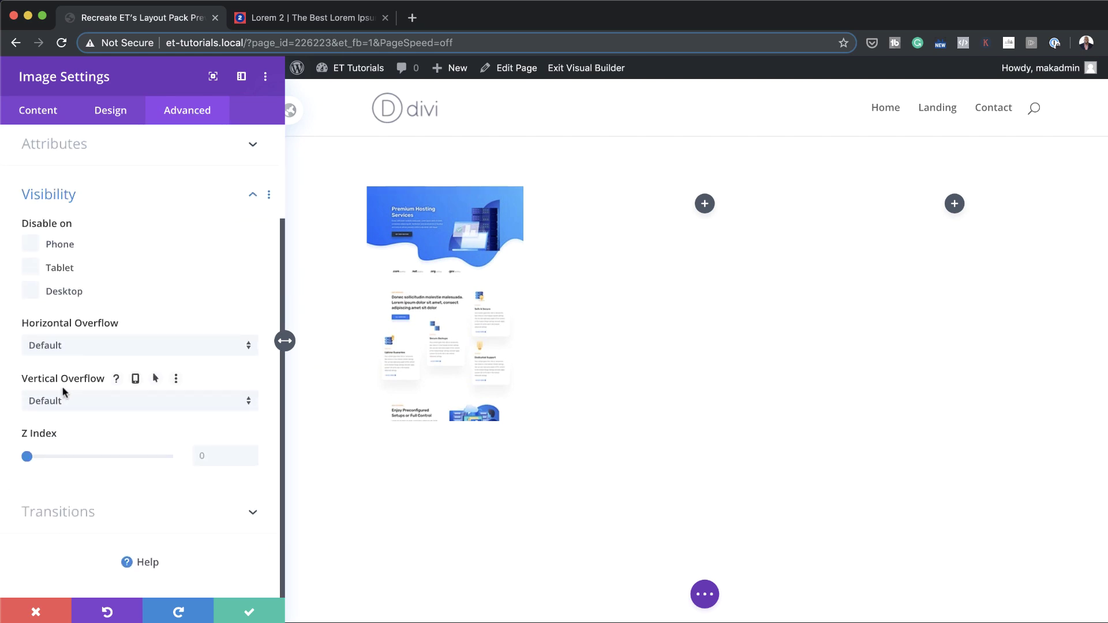
left_click(98, 400)
left_click(144, 486)
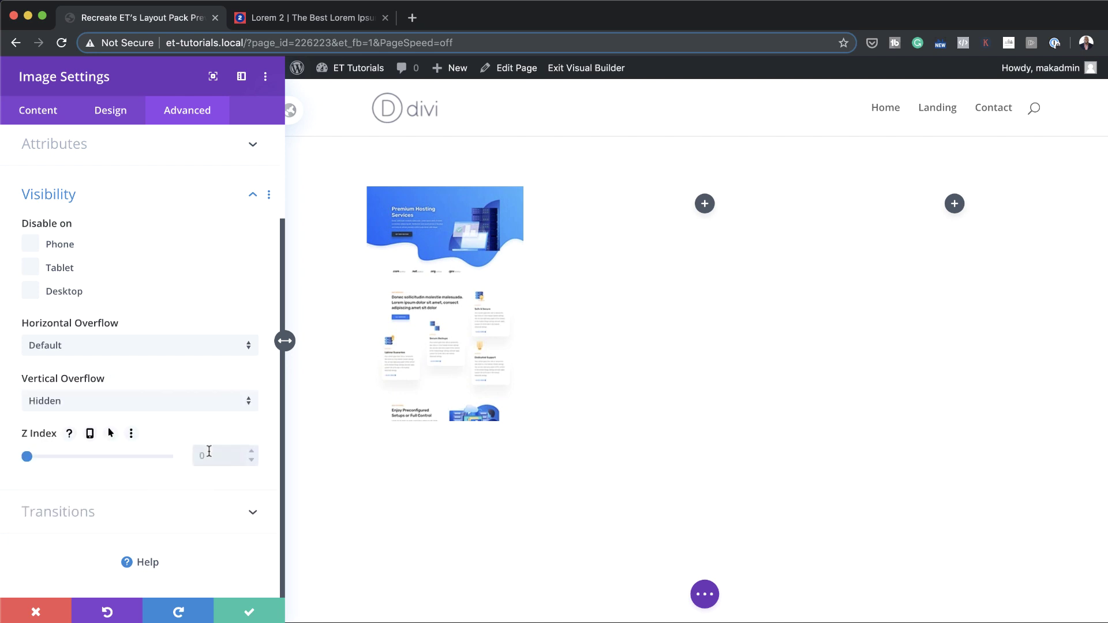
type("4")
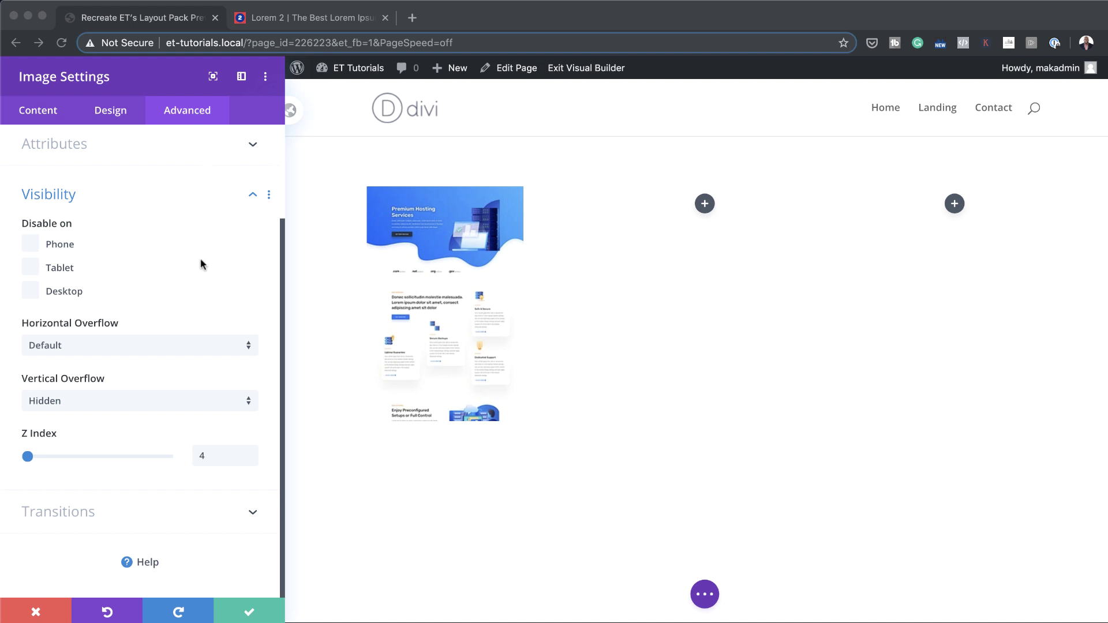
Step: Add main-element CSS height: 240px; box-shadow: 0 10px 70px 0 rgba(103,151,255,.22), 0 15px 105px 0 rgba(103,151,255,.22); border-radius: 9px; and save the image module
scroll(200, 263, "up", 3)
left_click(77, 218)
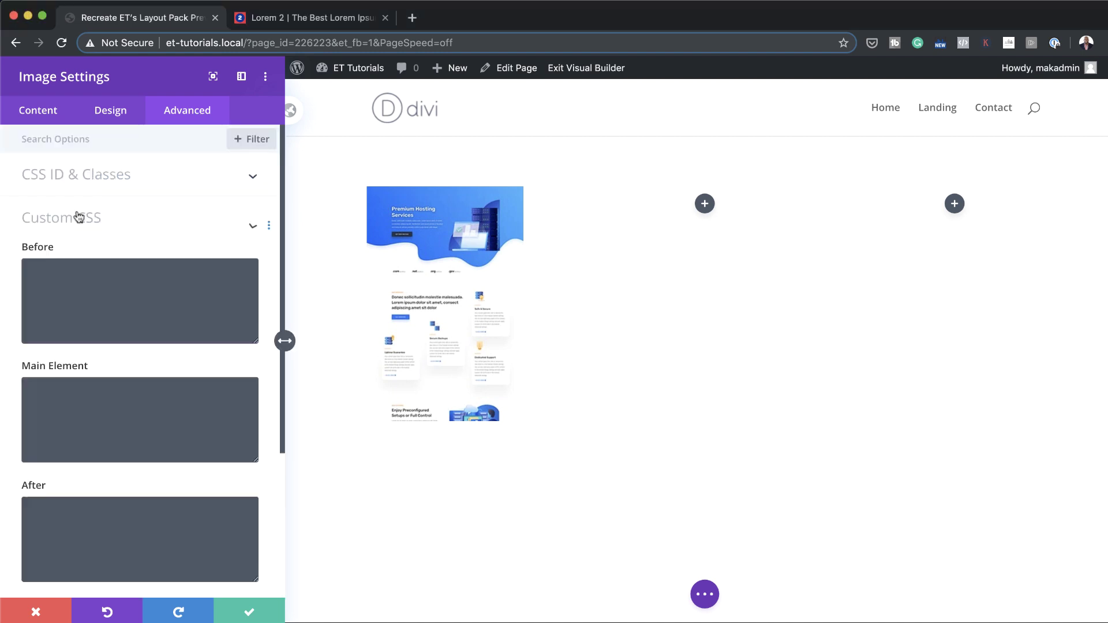
left_click(62, 312)
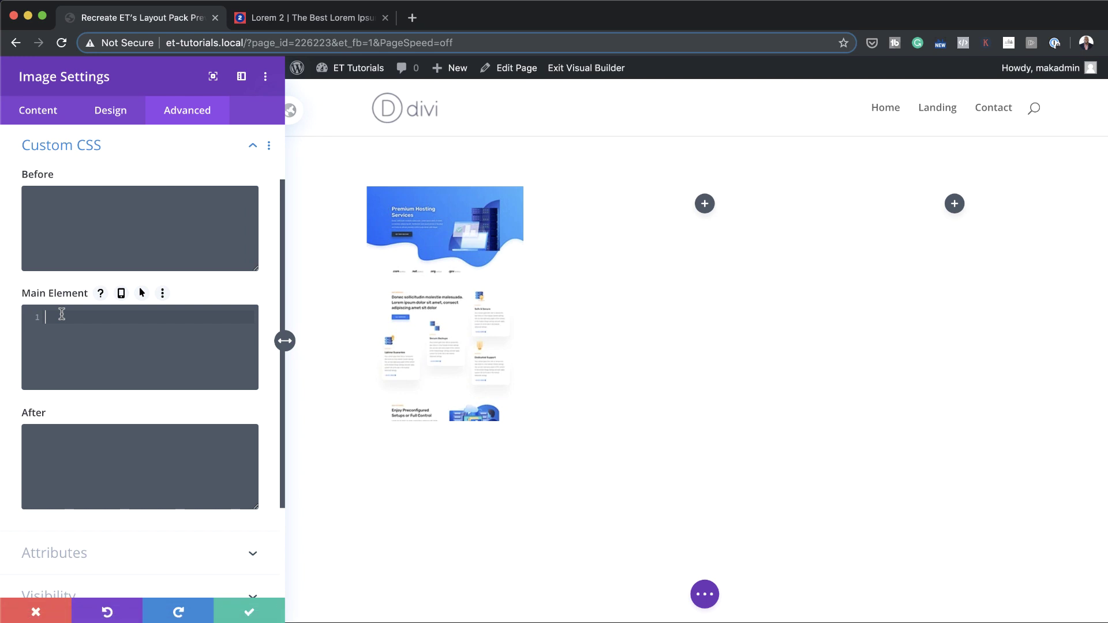
type("height: 240px; box-shadow: 0 10px 70px 0 rgba(103,151,255,.22), 0 15px 105px 0 rgba(103,151,255,.22); border-radius: 9px;")
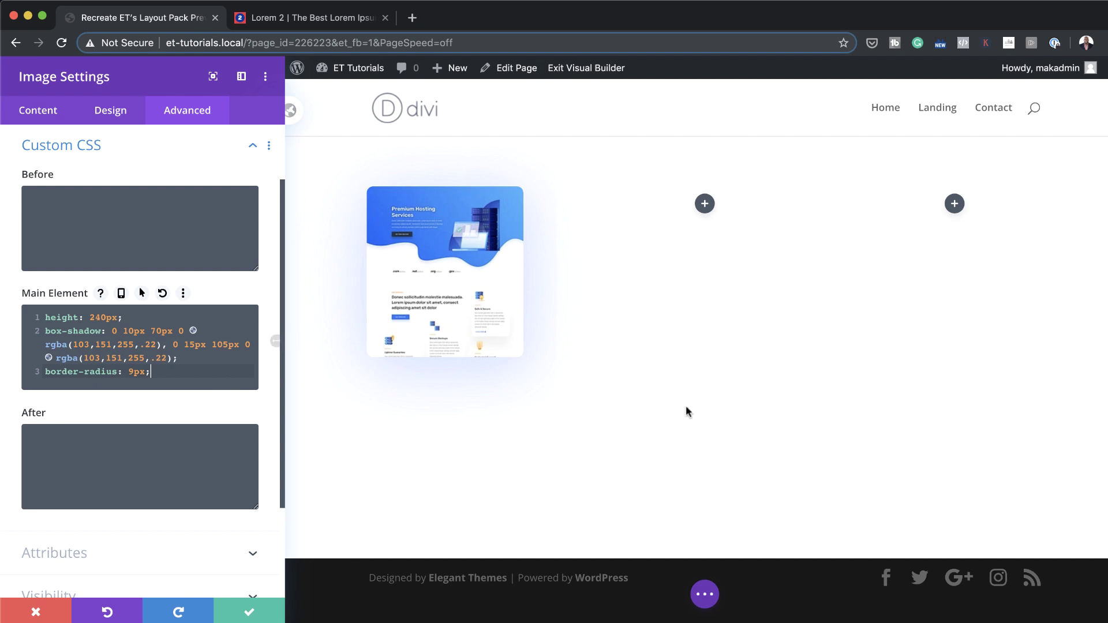
left_click(251, 615)
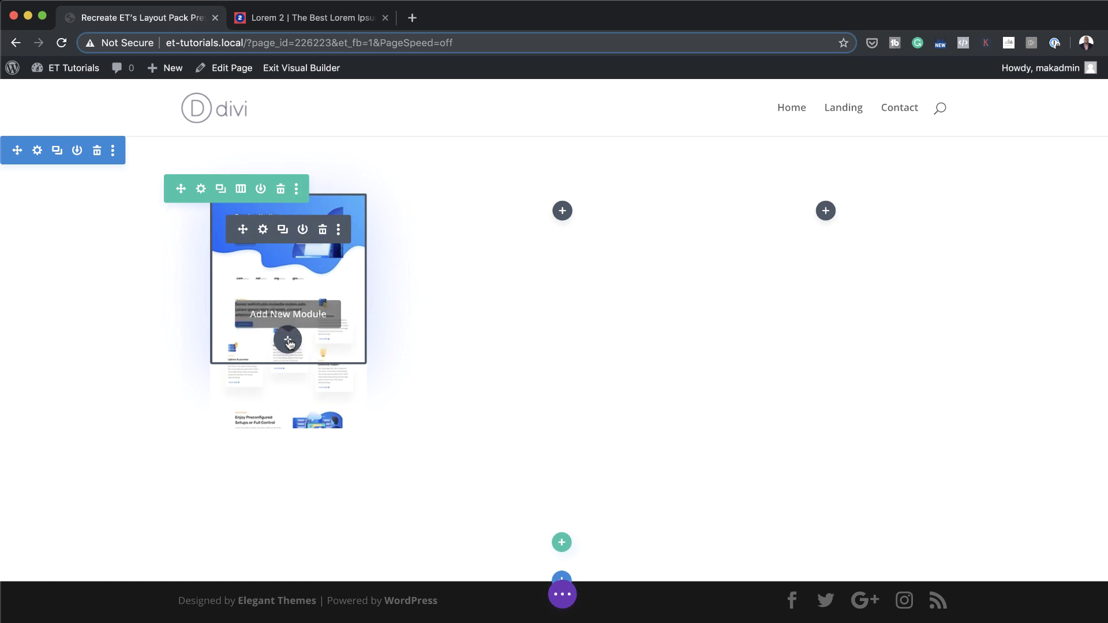
Step: Add a second Image module below the first one and assign it pack-1-1.jpg from the media library
left_click(288, 341)
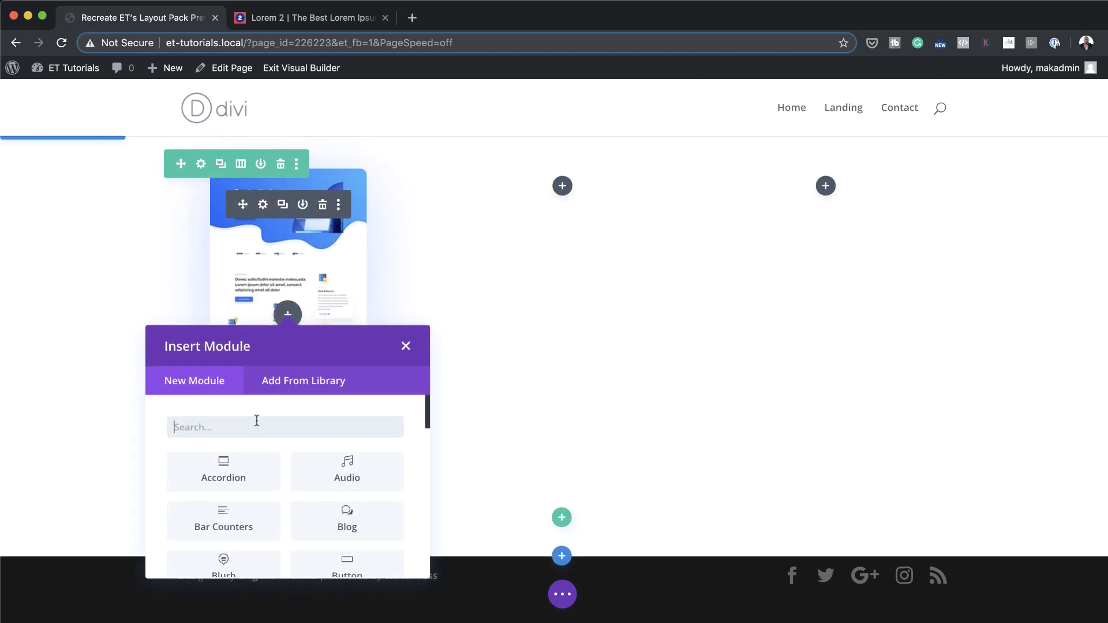
type("image")
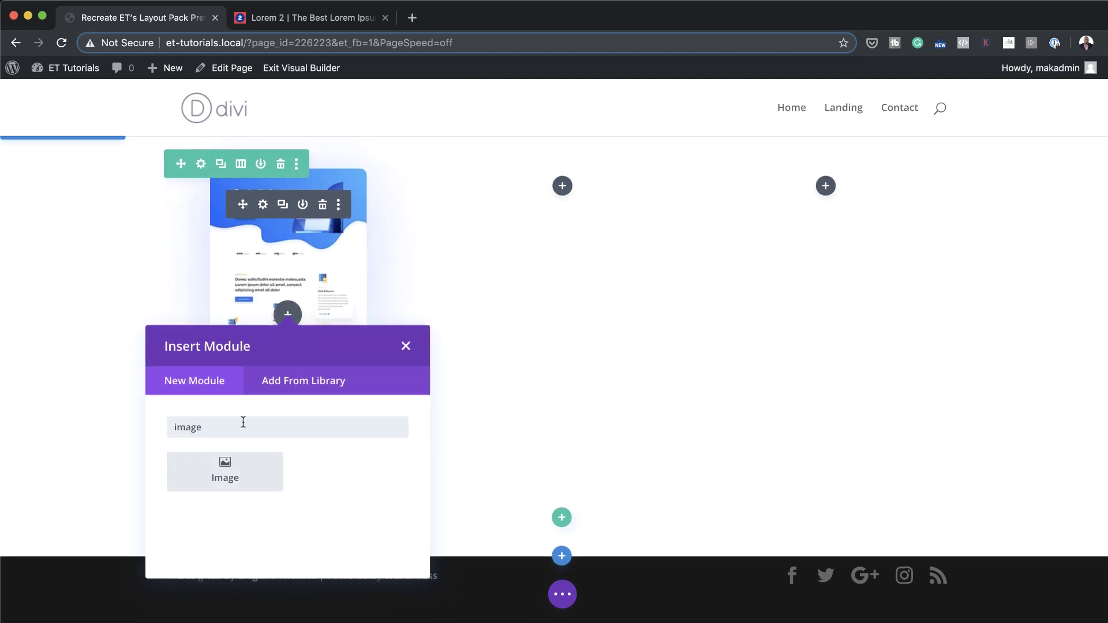
left_click(228, 472)
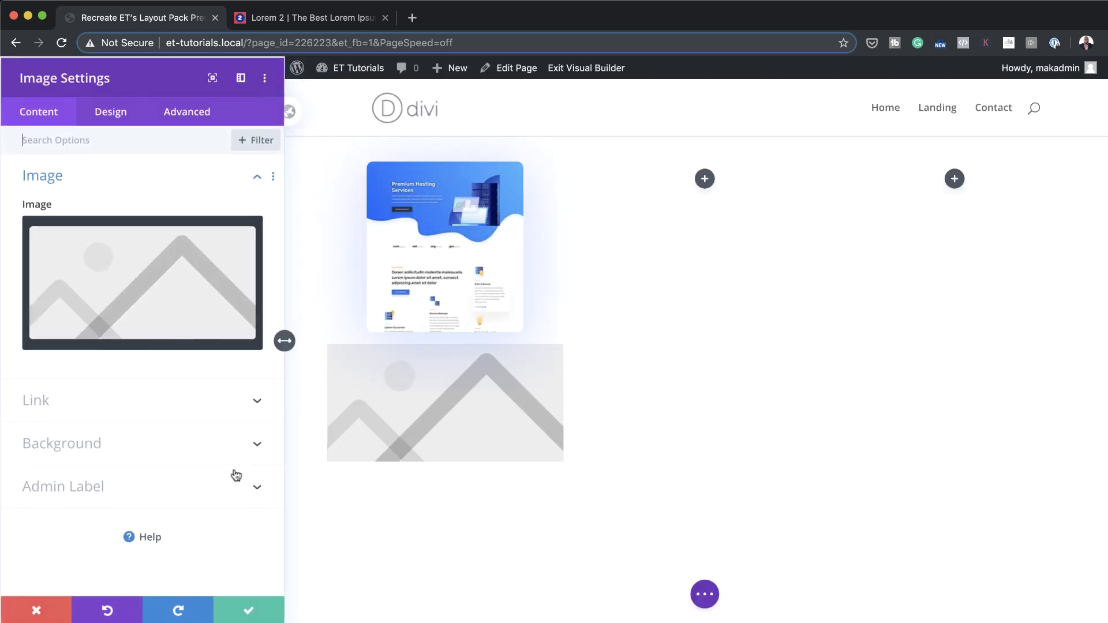
left_click(198, 290)
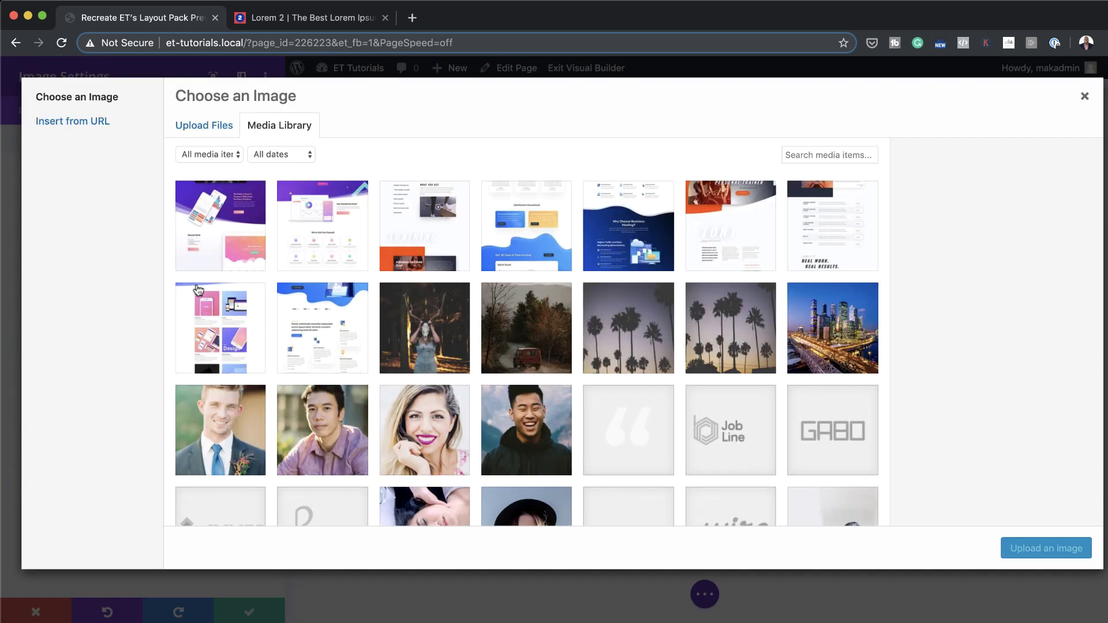
left_click(548, 239)
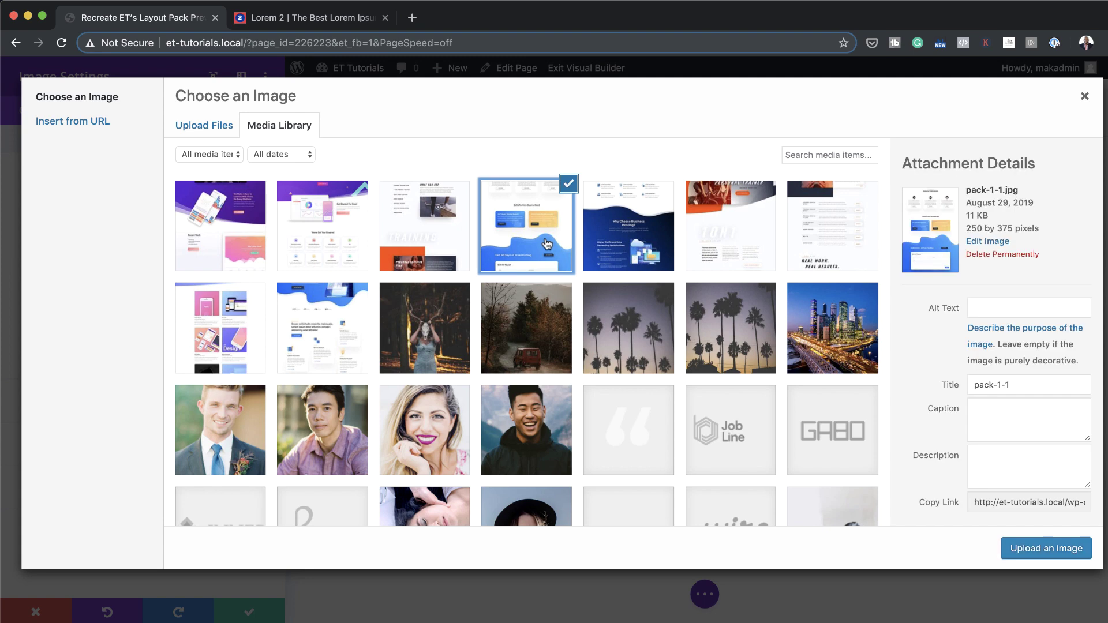
left_click(1076, 553)
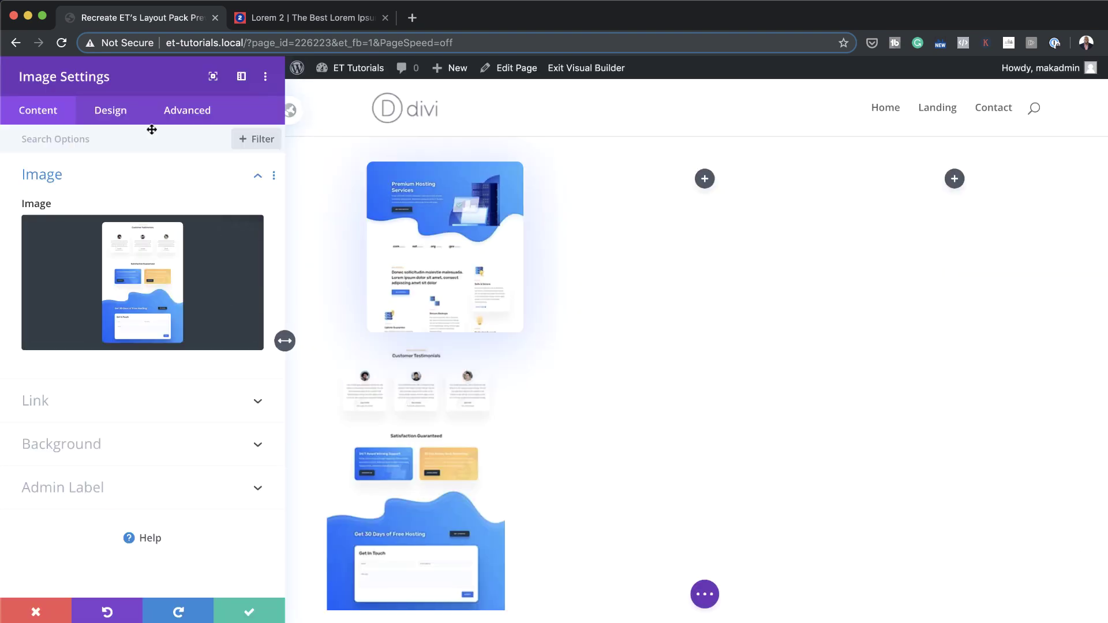
Step: Set the second image's width to 180px in its sizing settings
left_click(110, 111)
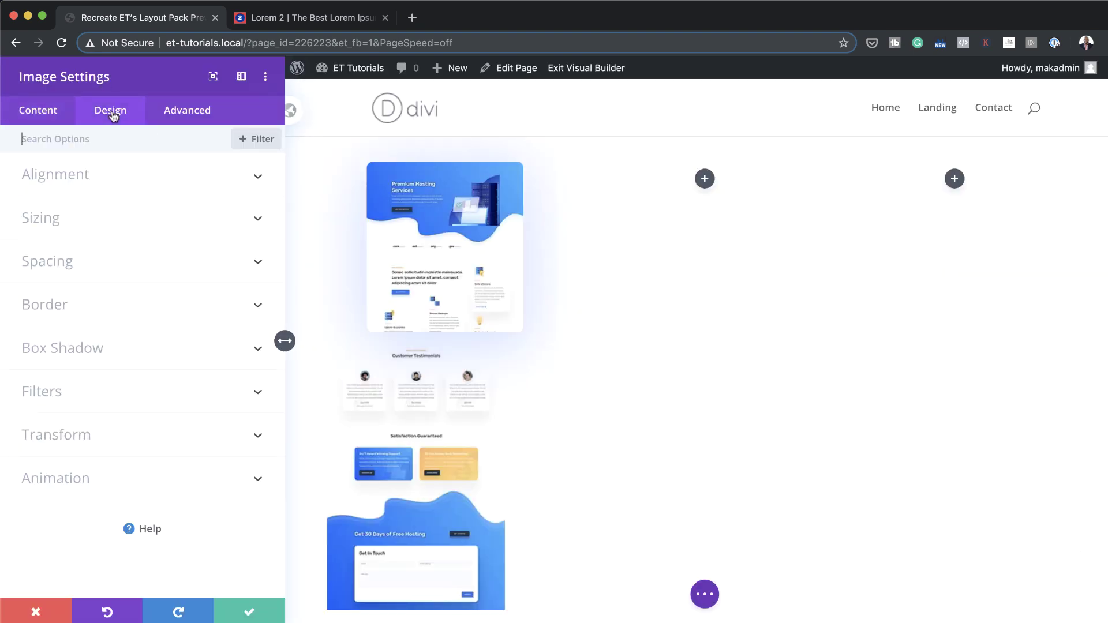
left_click(60, 225)
left_click(199, 254)
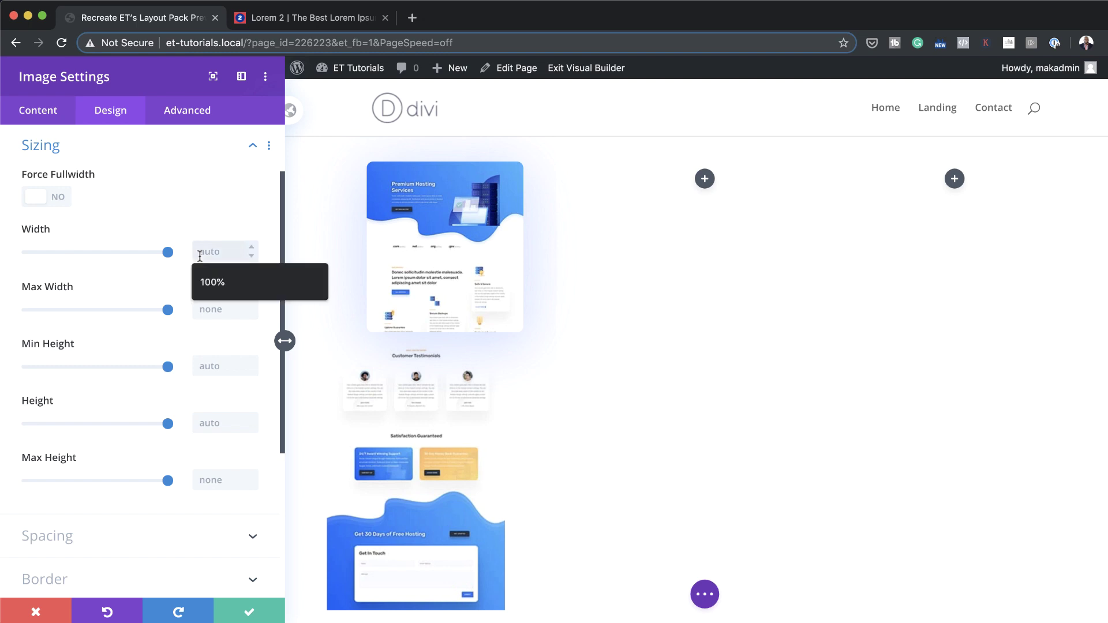
type("180px")
Step: Set the second image's vertical overflow to Hidden
left_click(193, 119)
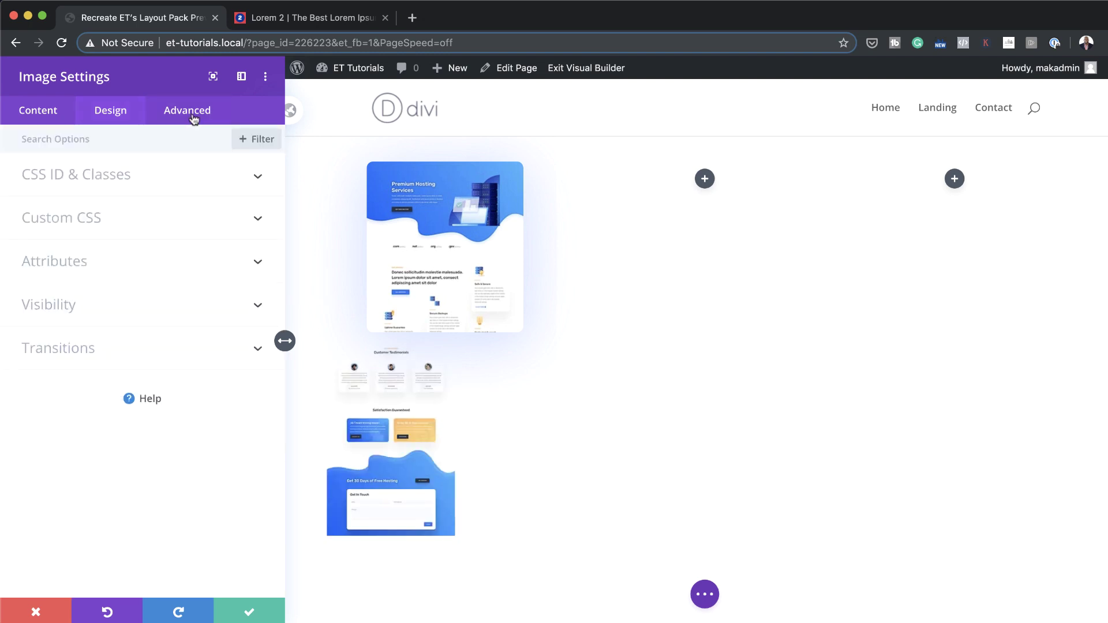
left_click(67, 310)
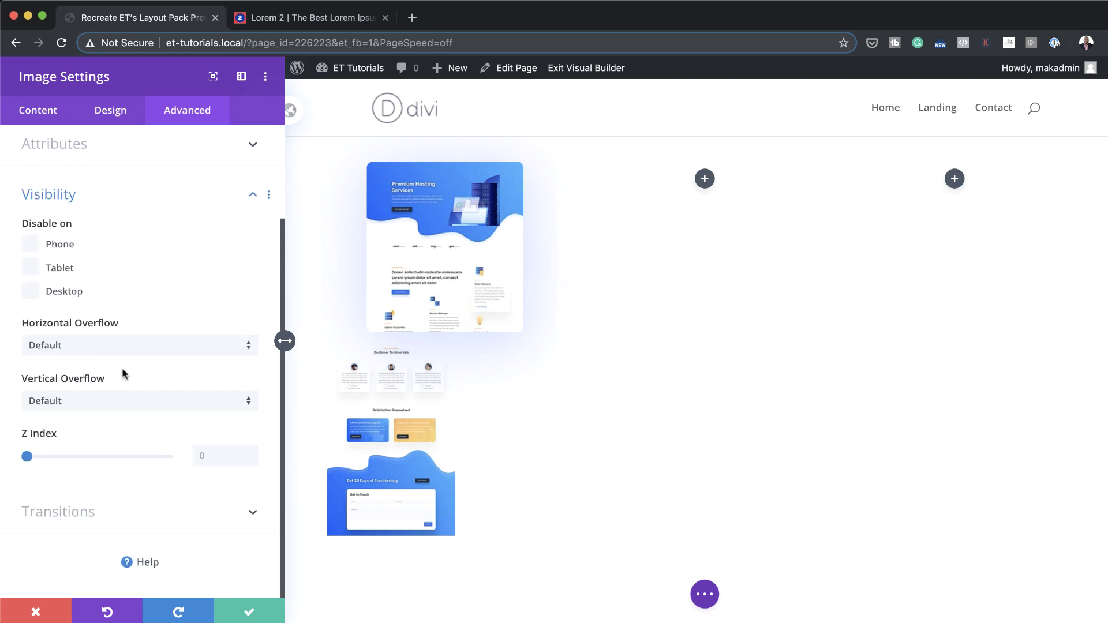
left_click(126, 400)
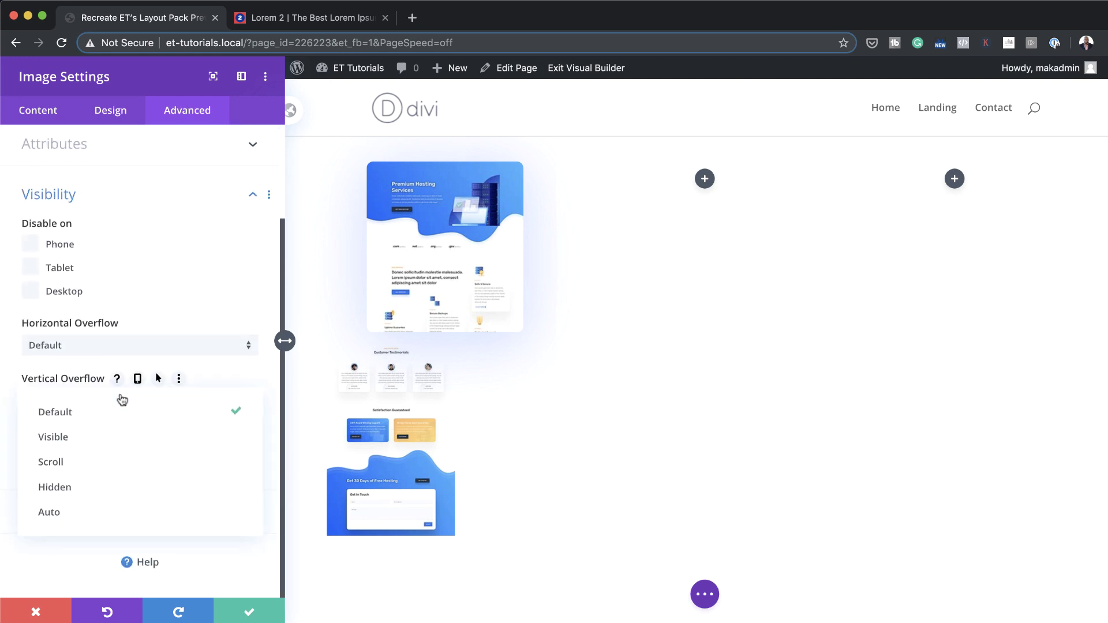
left_click(164, 486)
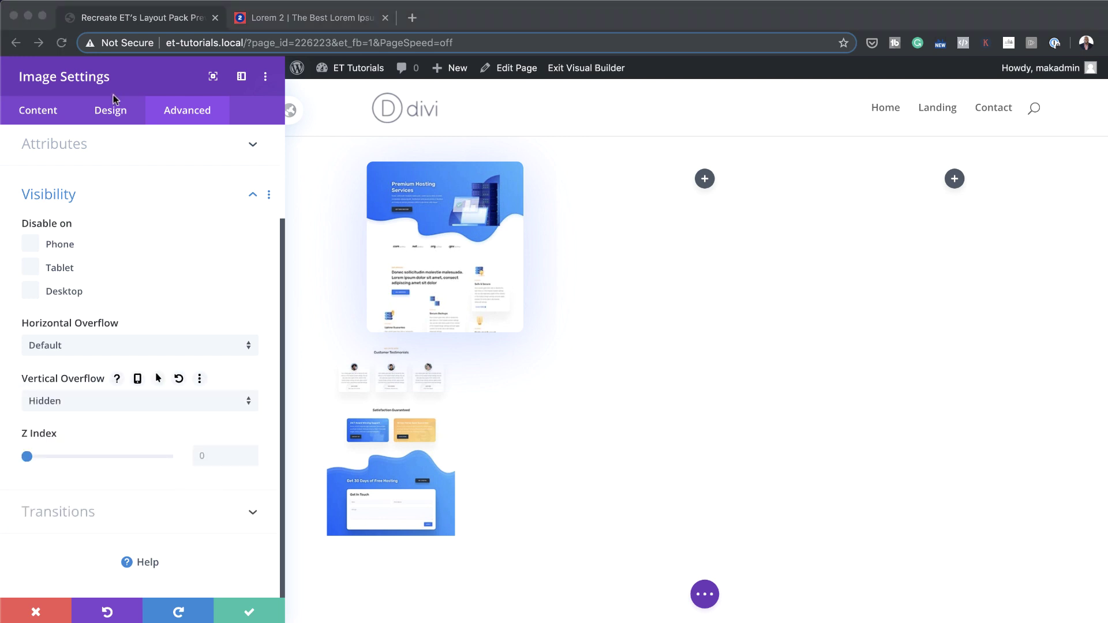
Step: Add main-element CSS position: absolute !important; top: 12px; left: 25px; height: 200px; border-radius: 9px; plus the first image's box-shadow, and save the second image module
scroll(173, 300, "up", 3)
left_click(84, 217)
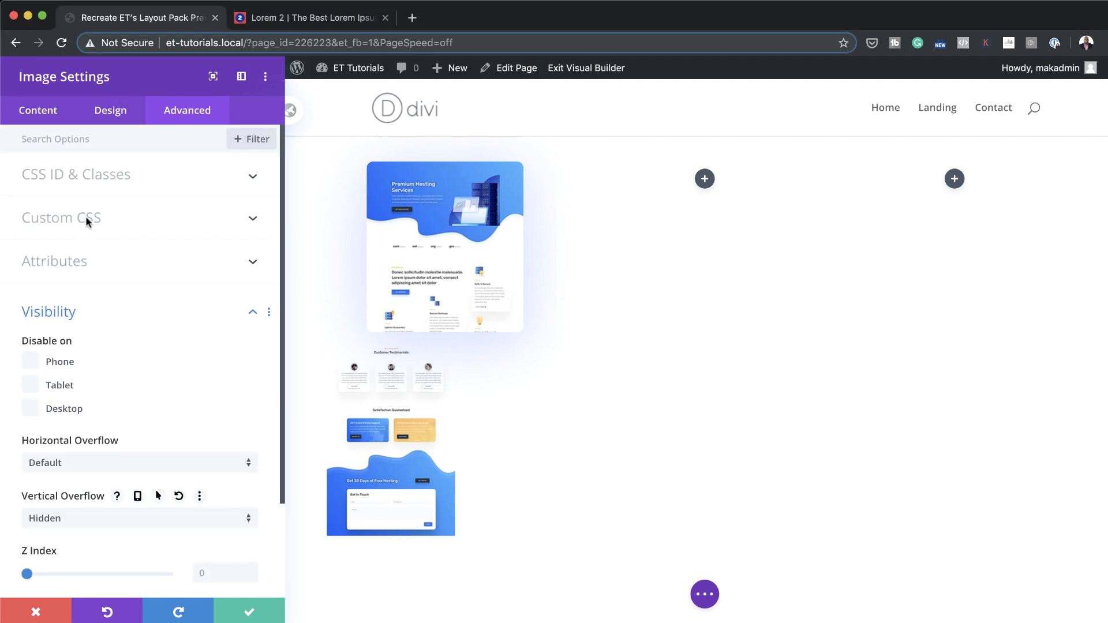
left_click(50, 317)
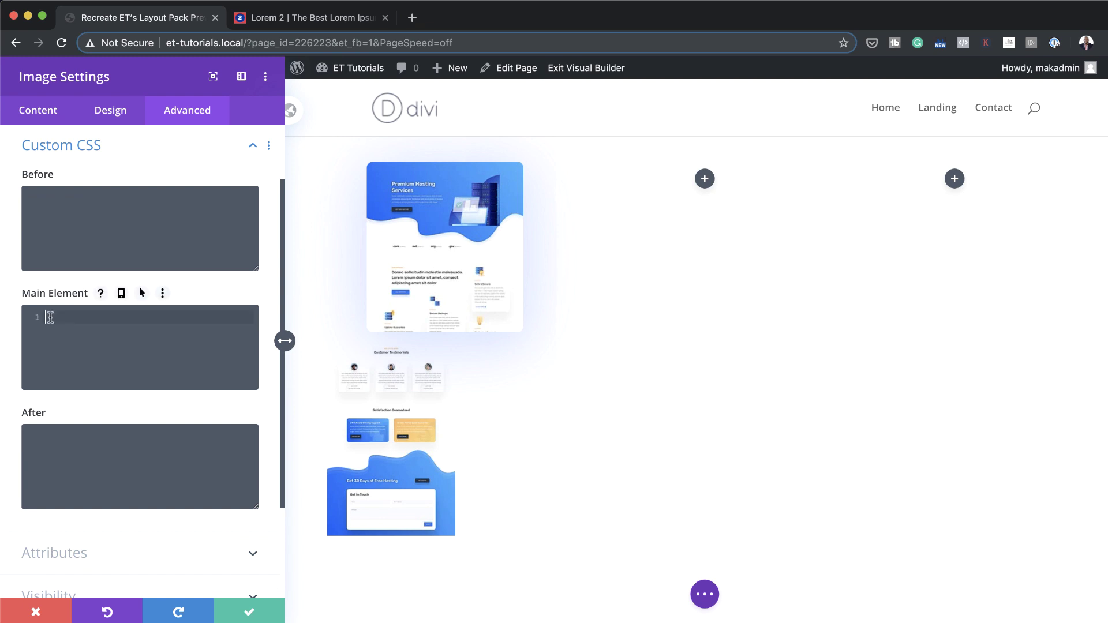
type("position: absolute !important; top: 12px; left: 25px; height: 200px; box-shadow: 0 10px 70px 0 rgba(103,151,255,.22), 0 15px 105px 0 rgba(103,151,255,.22); border-radius: 9px;")
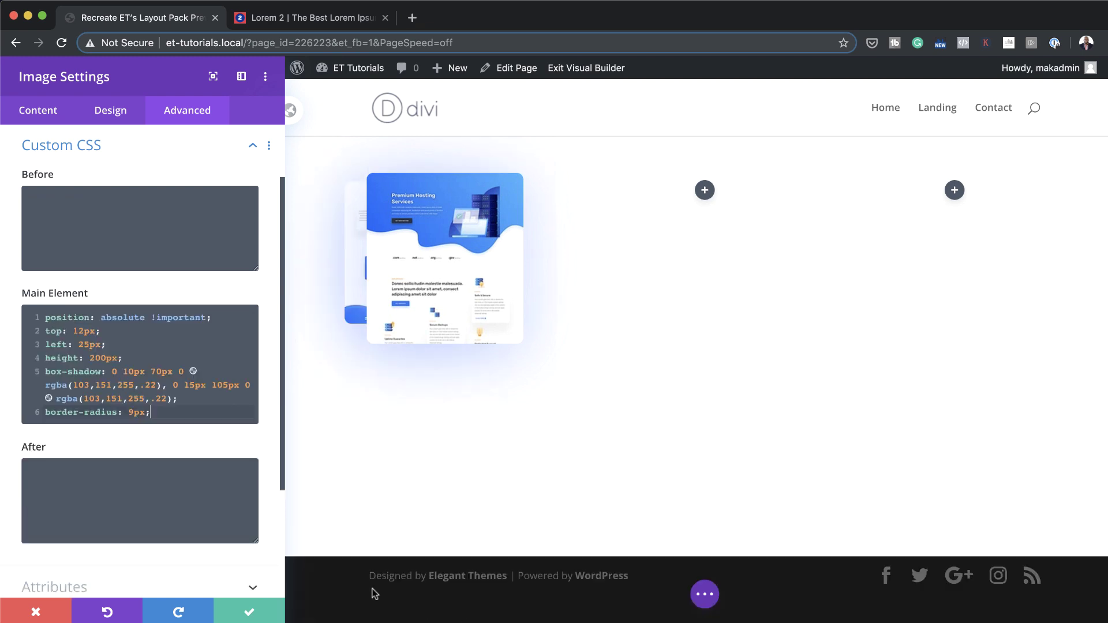
left_click(251, 612)
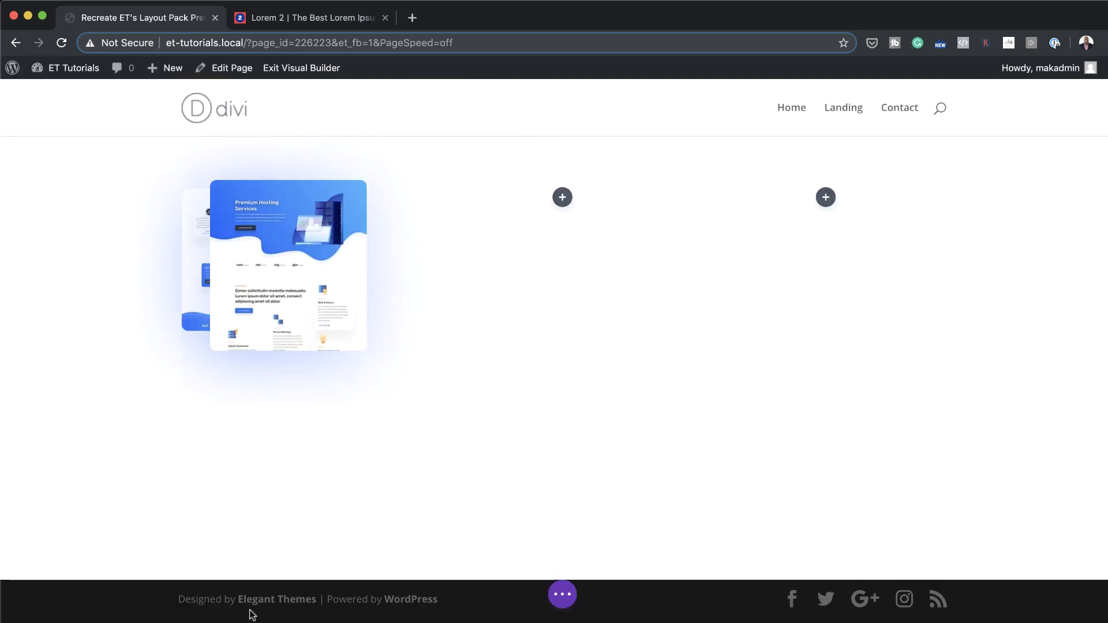
Step: Duplicate the second Image module in wireframe view, check the stacked images in desktop view and return to the wireframe
left_click(563, 596)
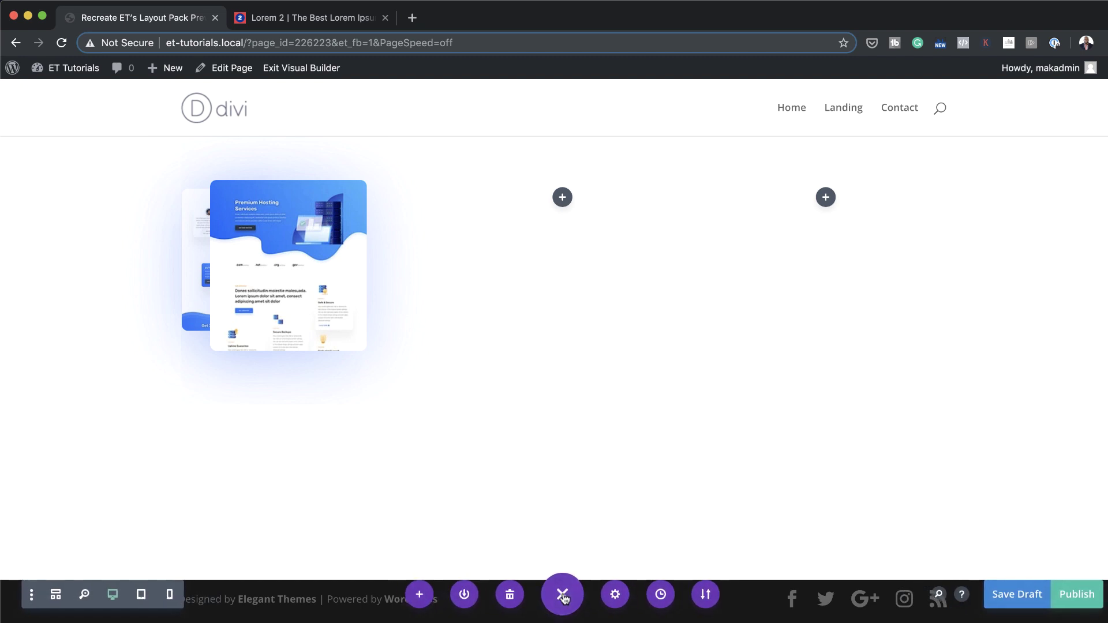
left_click(55, 596)
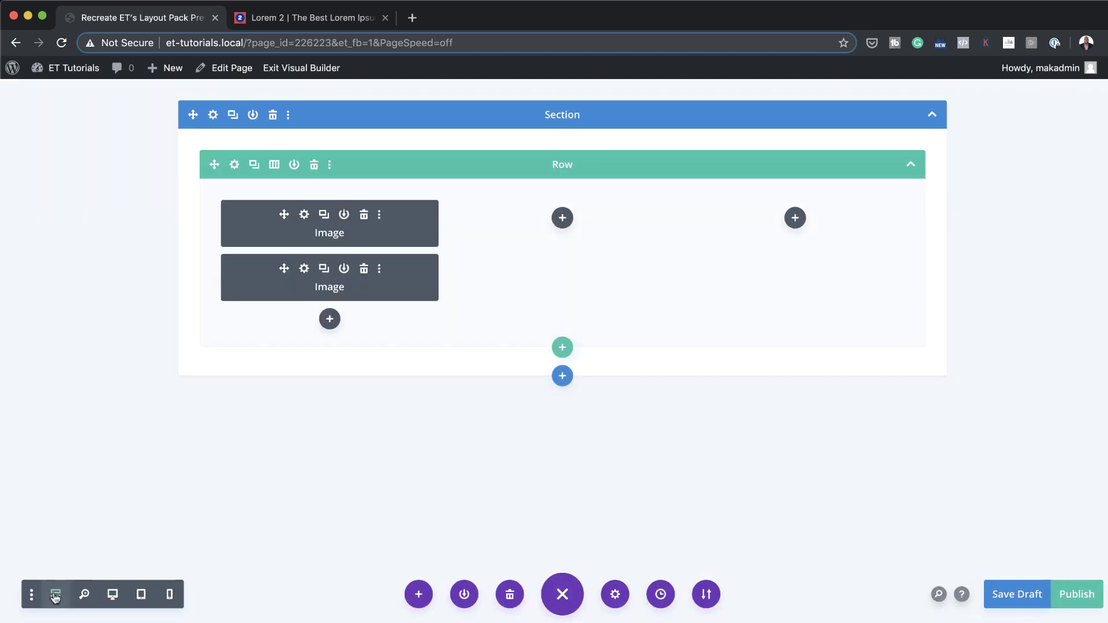
left_click(324, 270)
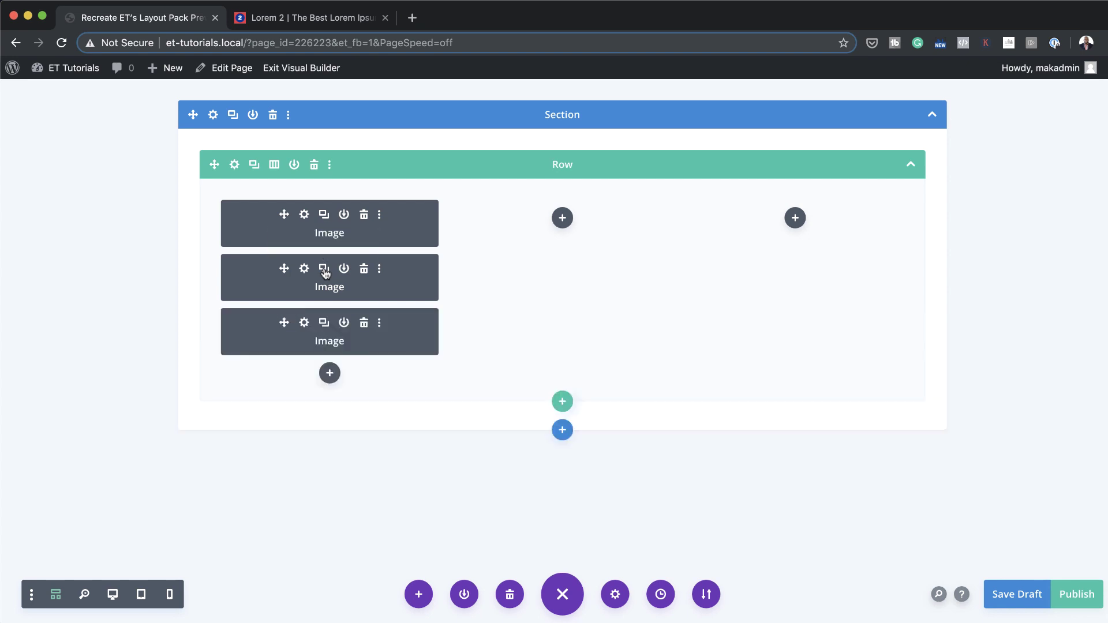
left_click(112, 595)
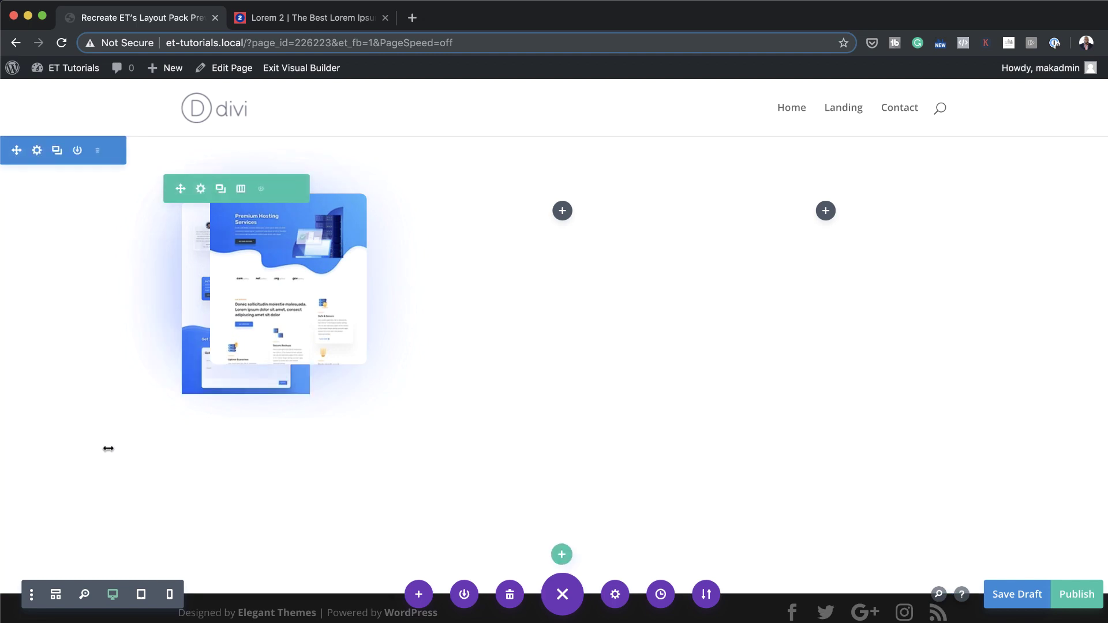
left_click(56, 597)
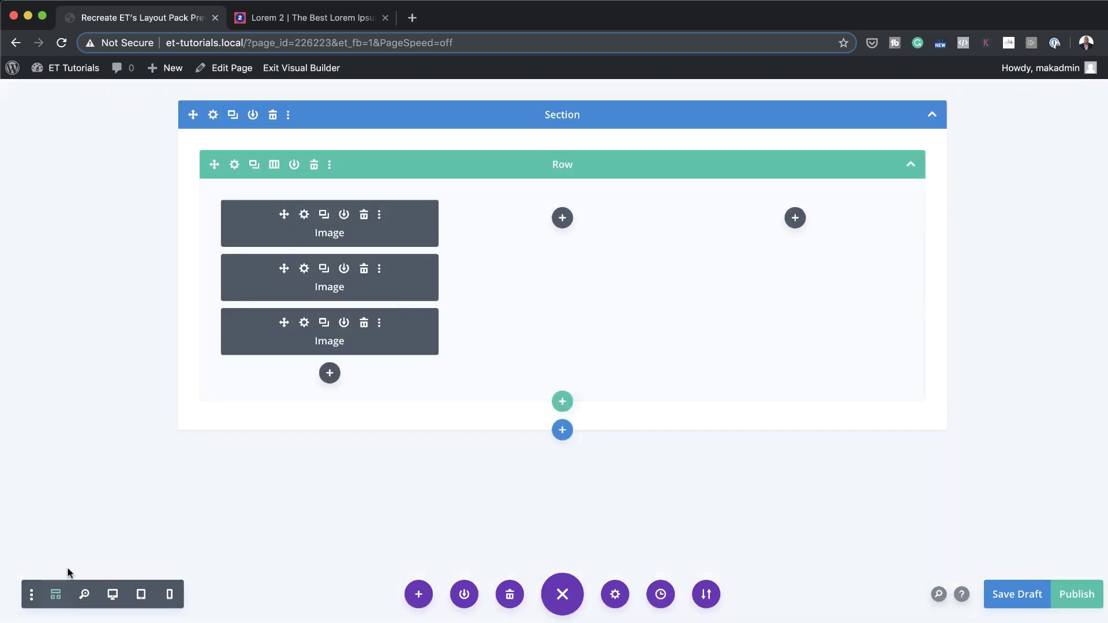
Step: Replace the left property with right in the duplicated third image's main-element CSS, giving right: 25px
left_click(305, 323)
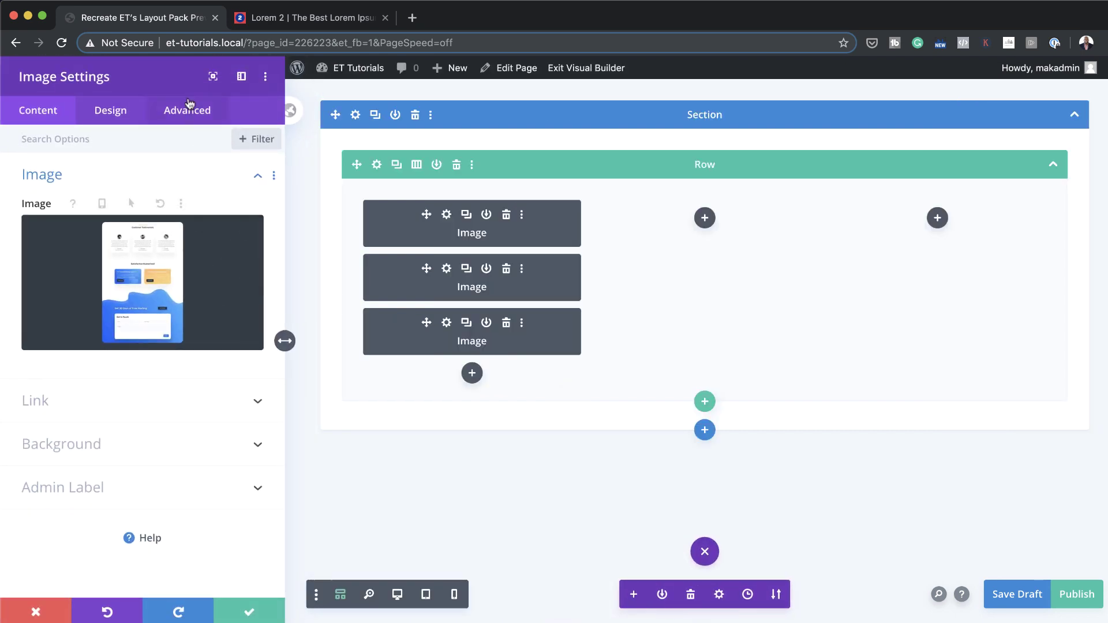
left_click(190, 110)
left_click(79, 217)
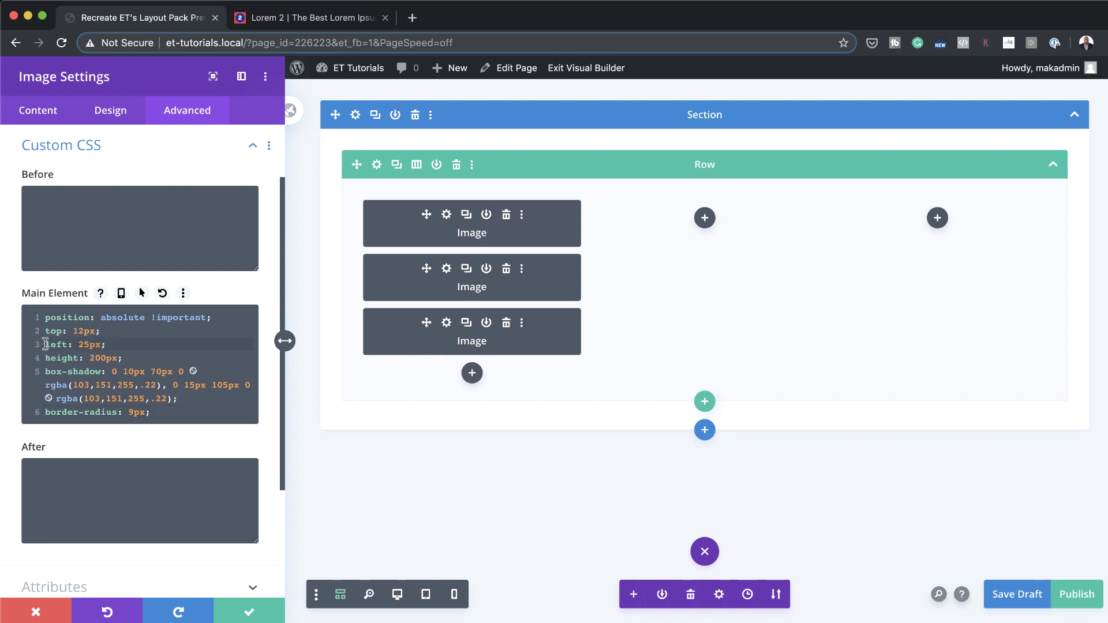
left_click_drag(46, 345, 62, 345)
type("right")
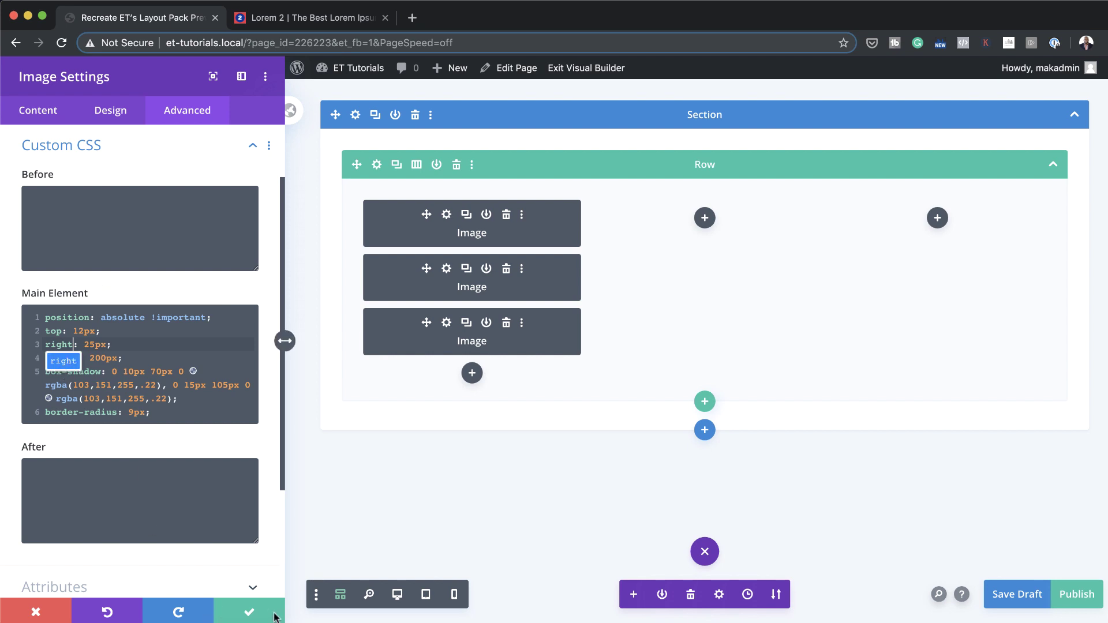
Step: Replace the third Image module's picture with pack-3-2.jpg from the media library, working in desktop view, and save the module
left_click(398, 596)
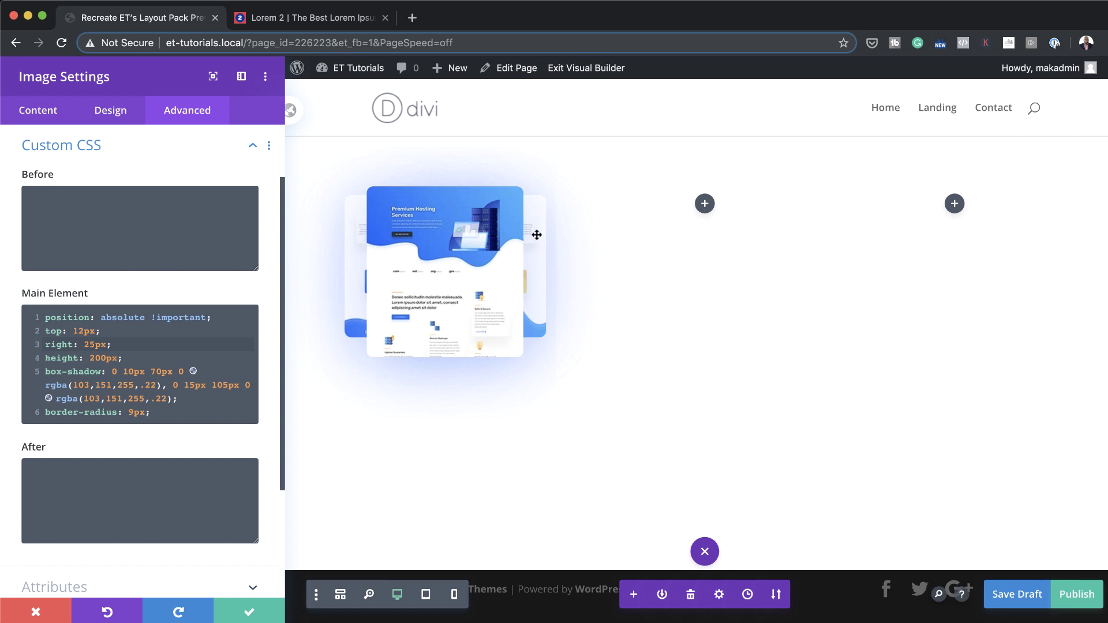
left_click(163, 357)
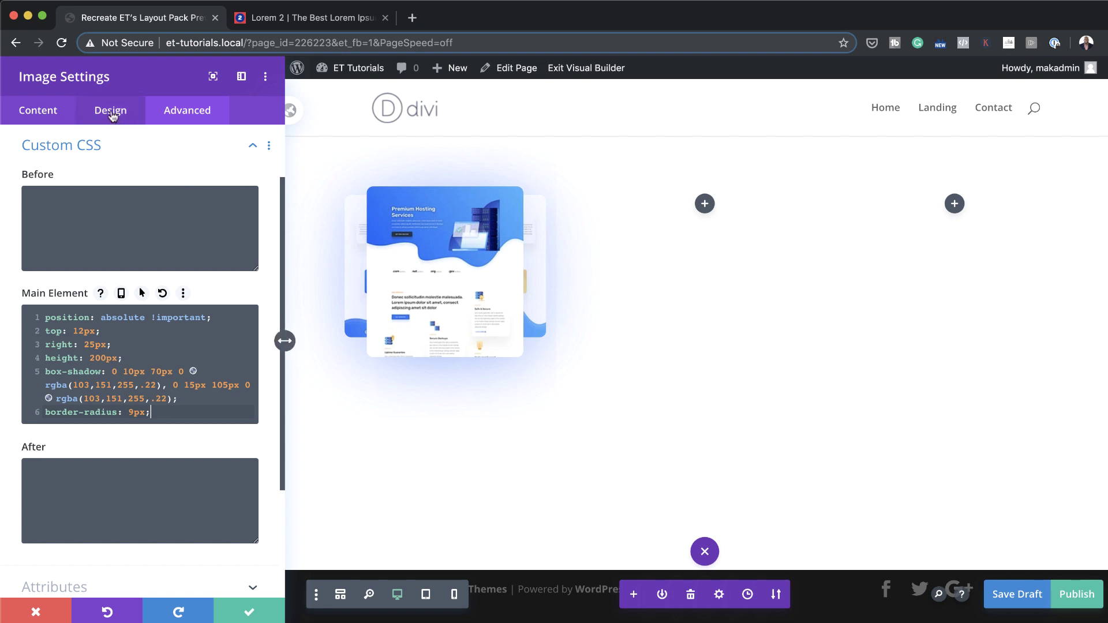
left_click(52, 115)
left_click(58, 182)
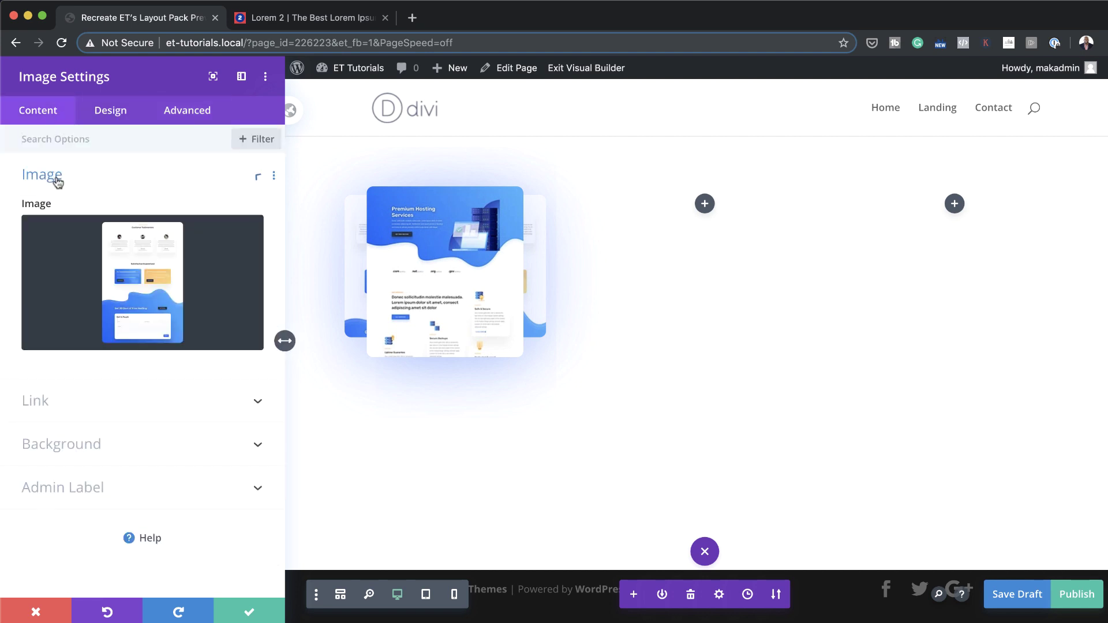
left_click(144, 276)
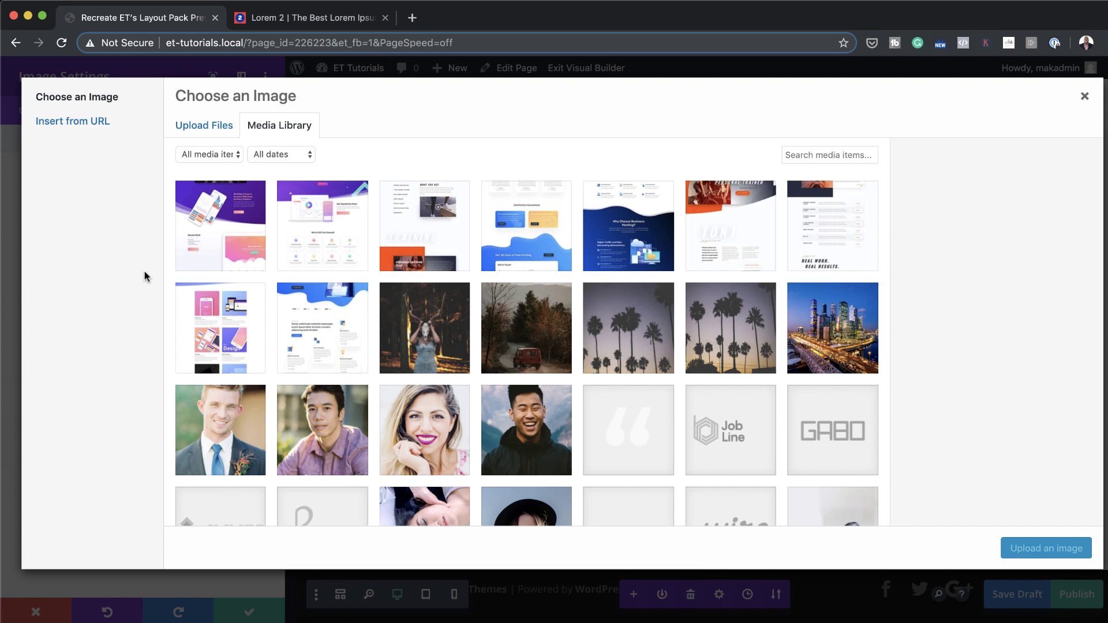
left_click(231, 222)
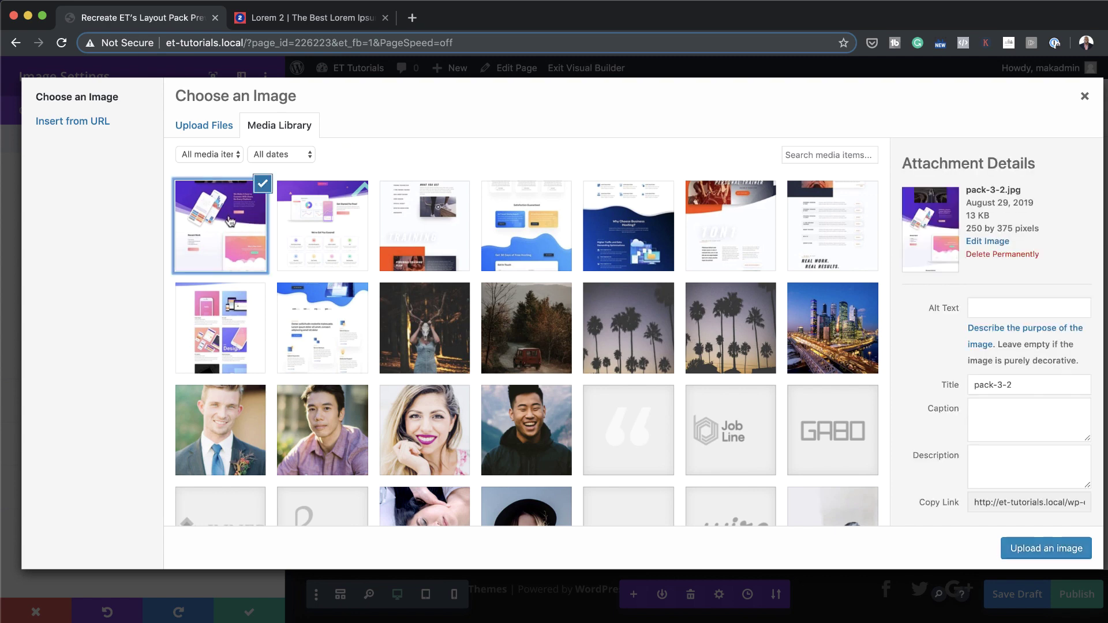
left_click(1068, 550)
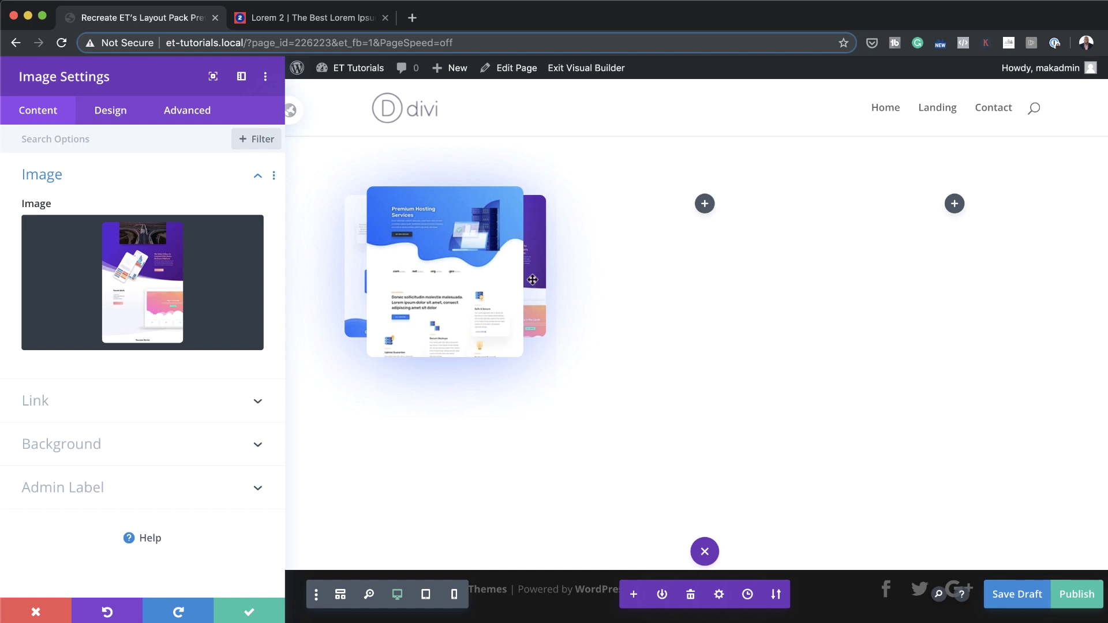
left_click(249, 614)
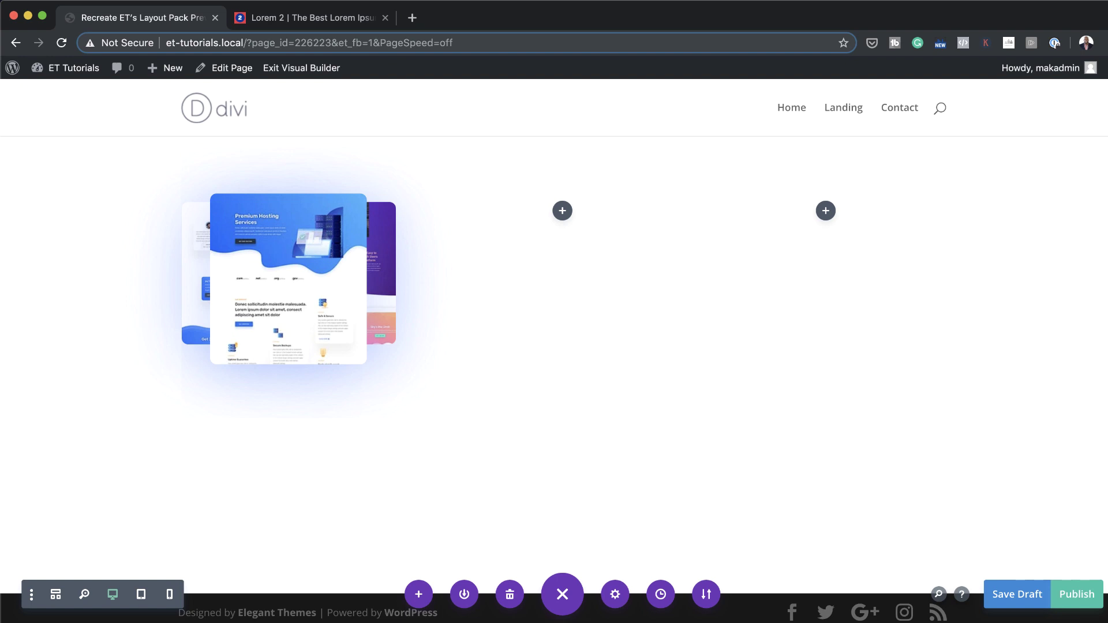
Step: Assign the CSS class fan-out-images to the row containing the stacked images and save the row settings
mouse_move(312, 190)
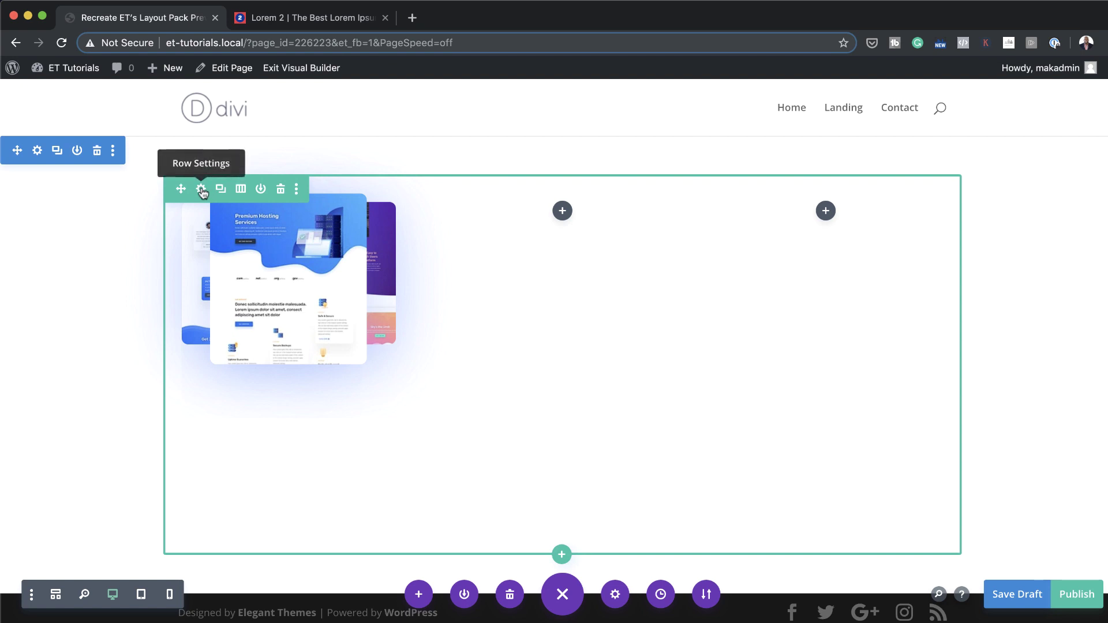
left_click(202, 192)
left_click(196, 115)
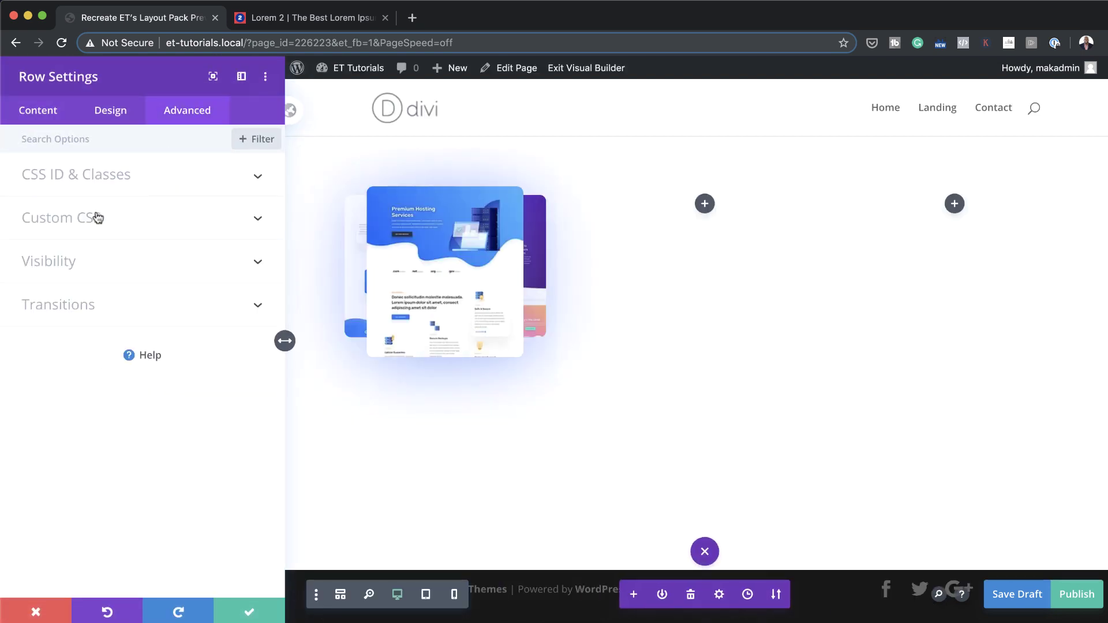
left_click(114, 177)
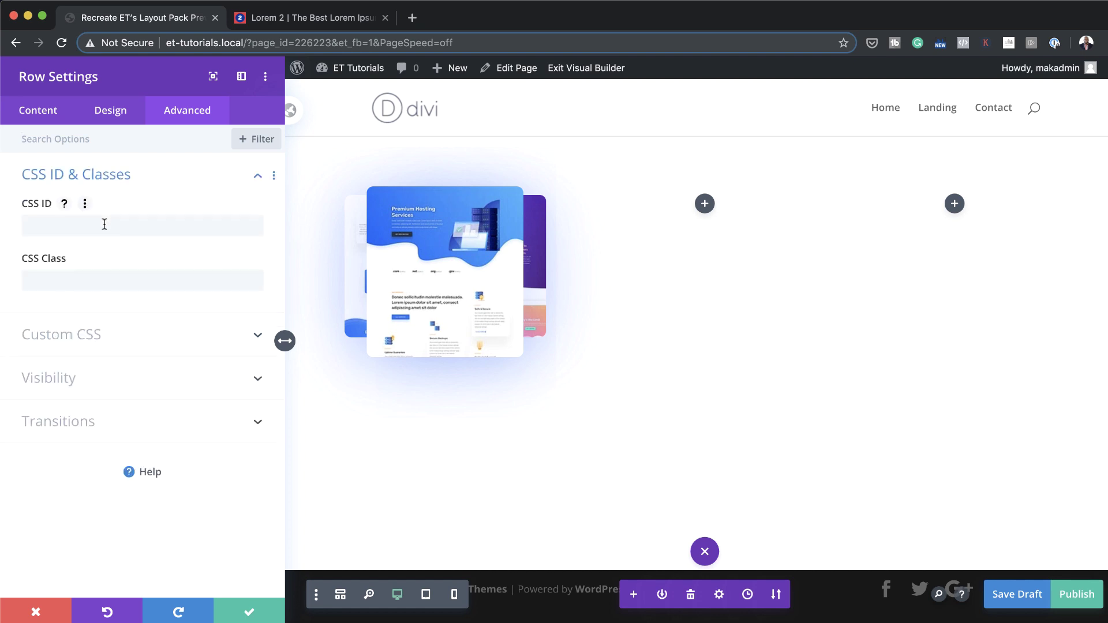
left_click(81, 280)
type("fan-out-images")
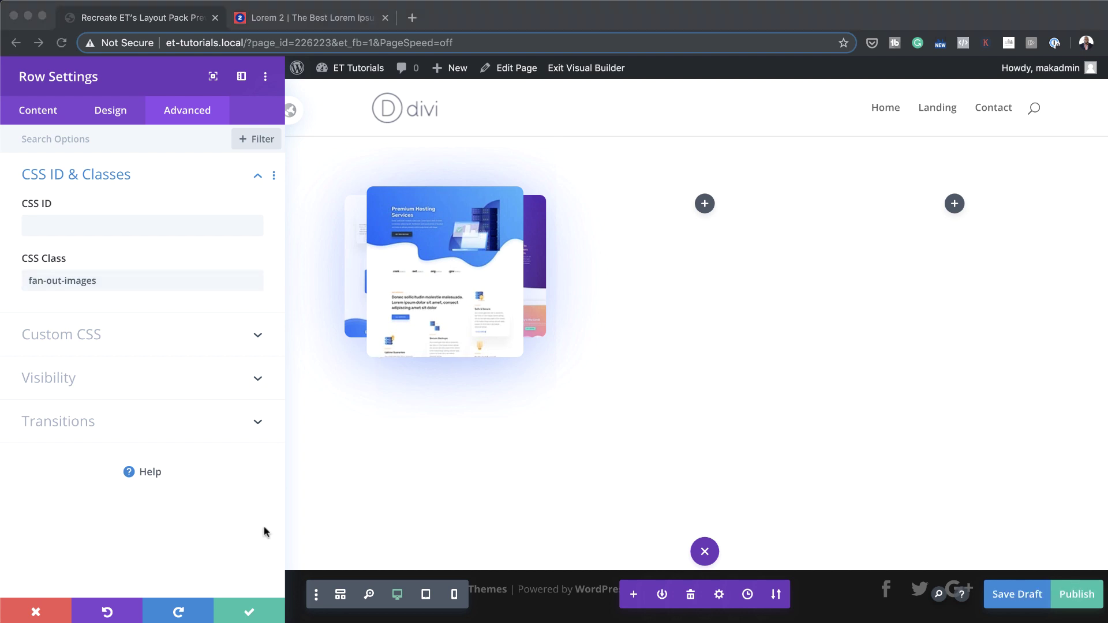
left_click(248, 610)
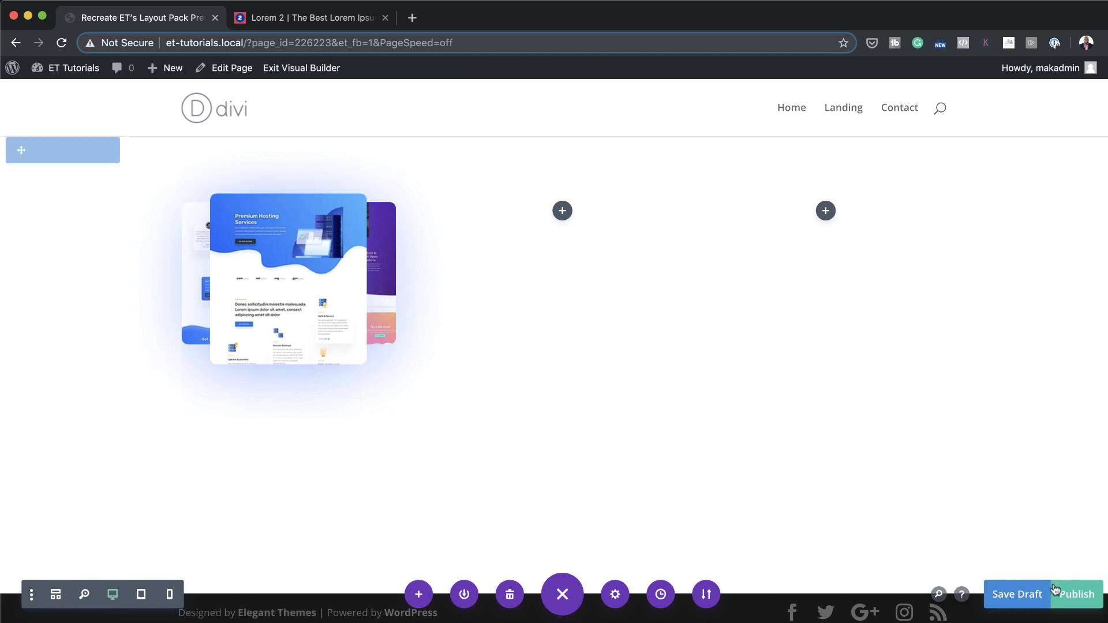
Step: Add page custom CSS for .fan-out-images: 300ms transition, hover sizes 160x240px and 160x220px, images 2 and 3 rotated -5deg and 5deg; publish and save
left_click(617, 596)
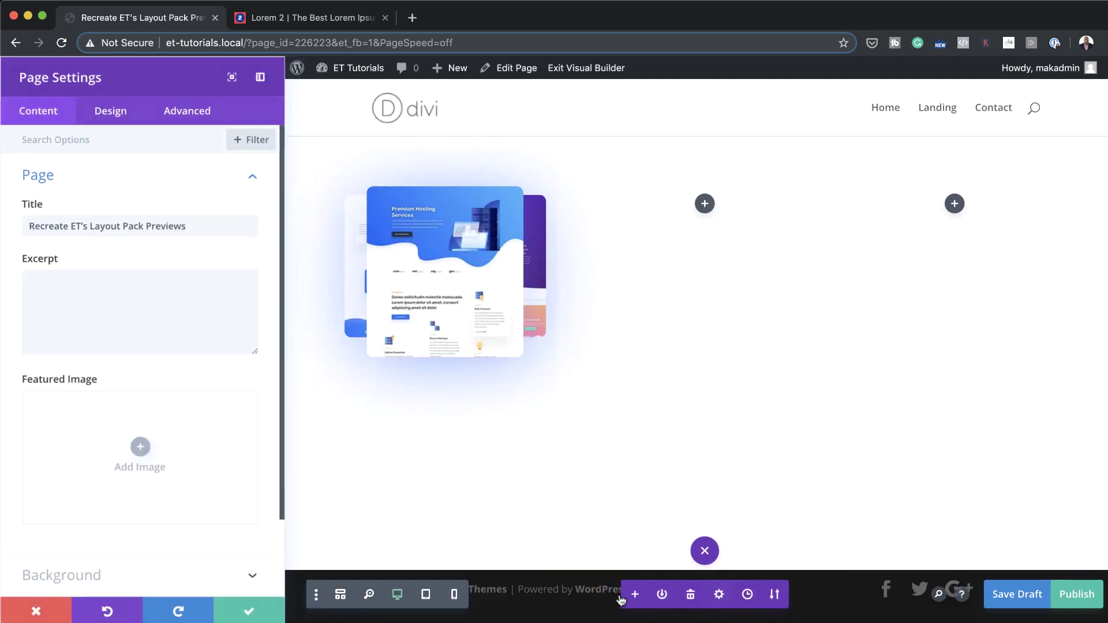
left_click(194, 114)
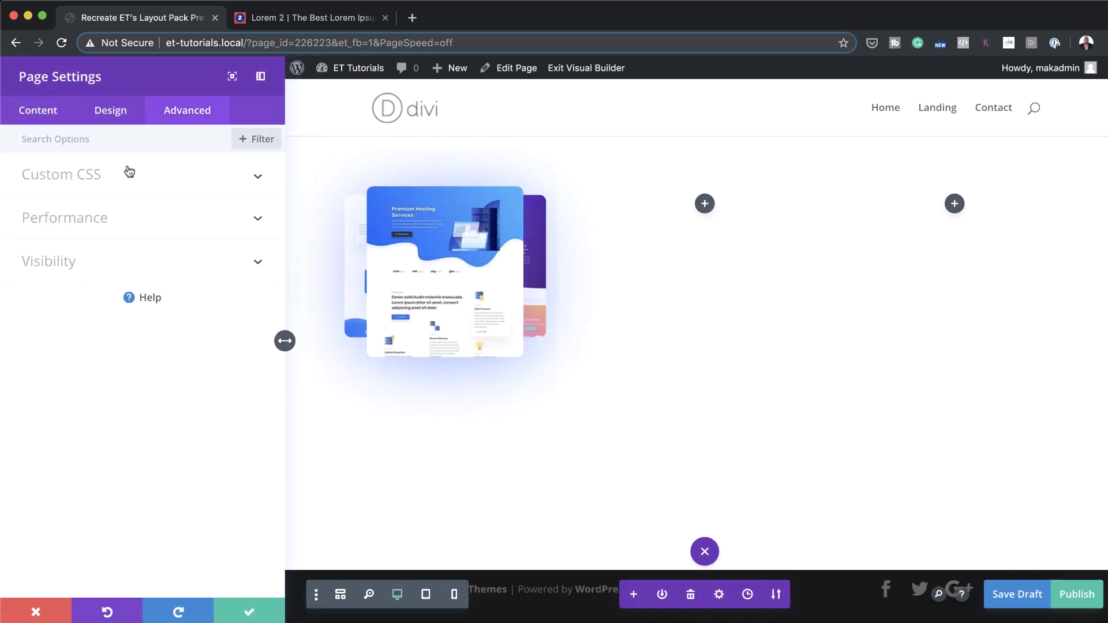
left_click(97, 179)
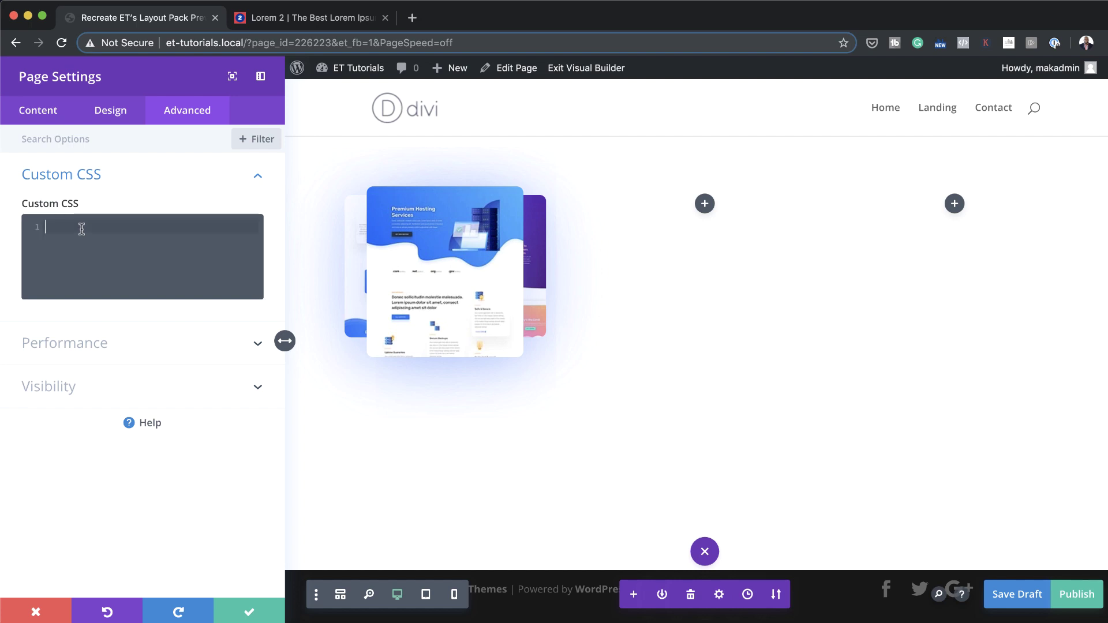
key("super+v")
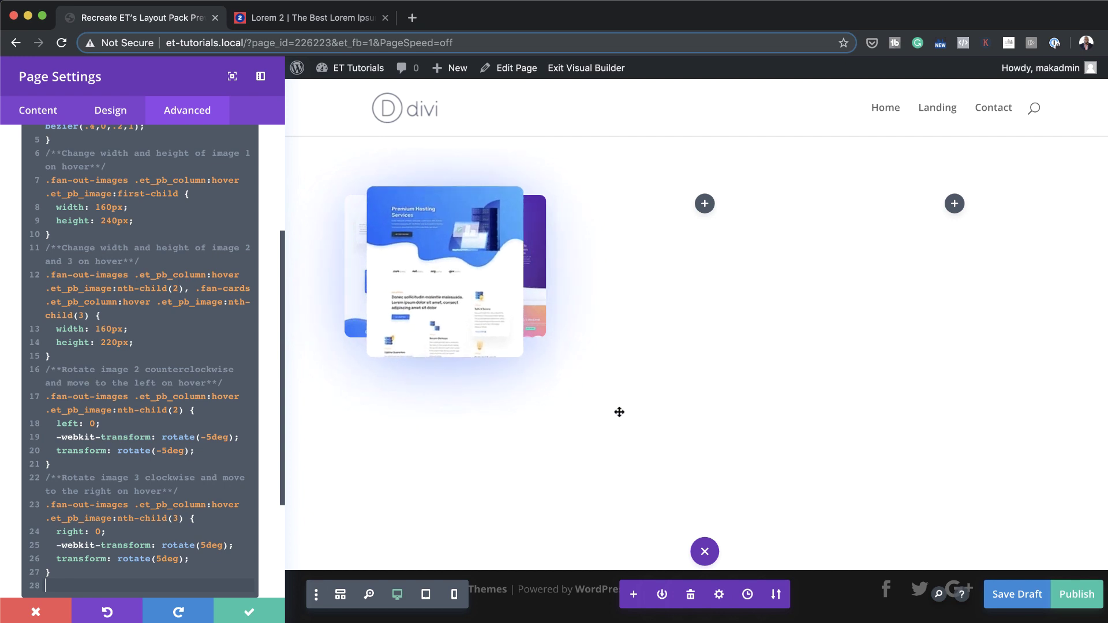
left_click(1077, 596)
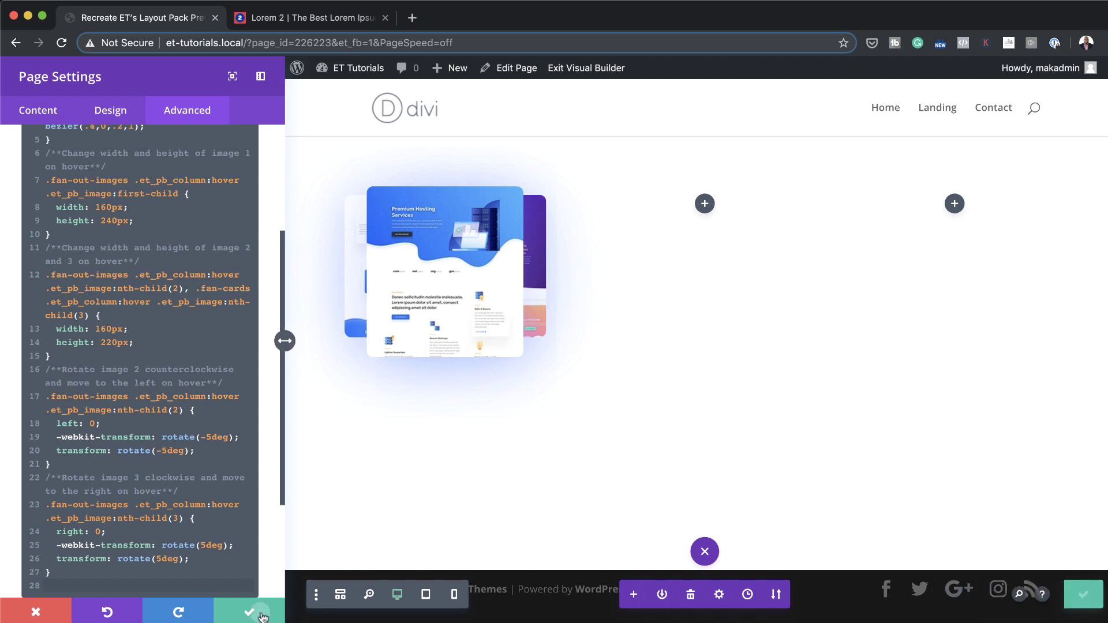
left_click(261, 614)
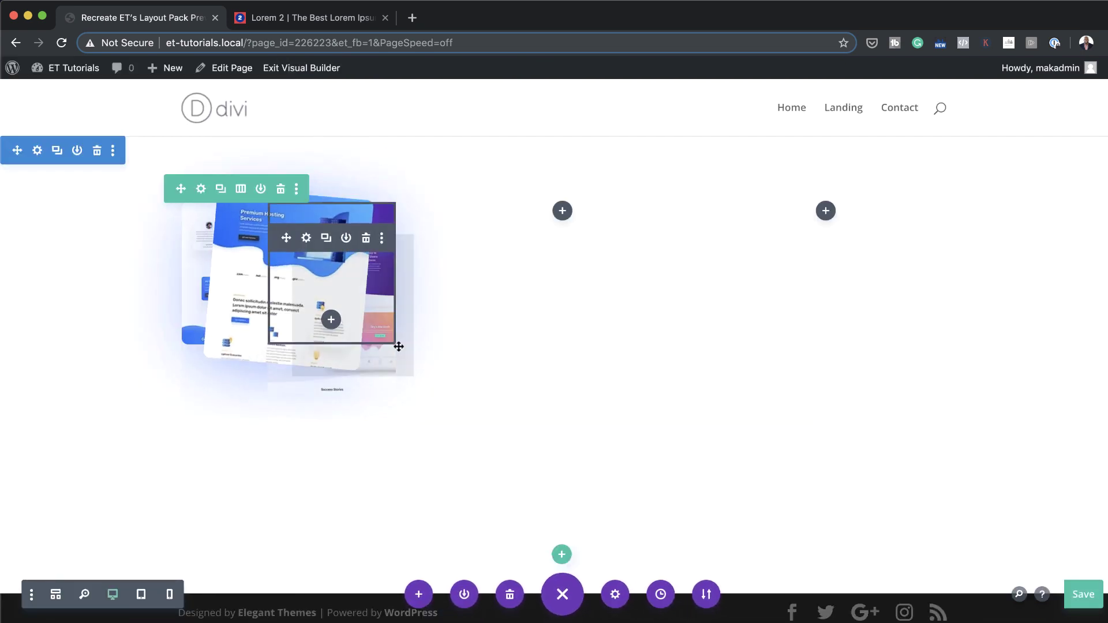
key("ctrl+s")
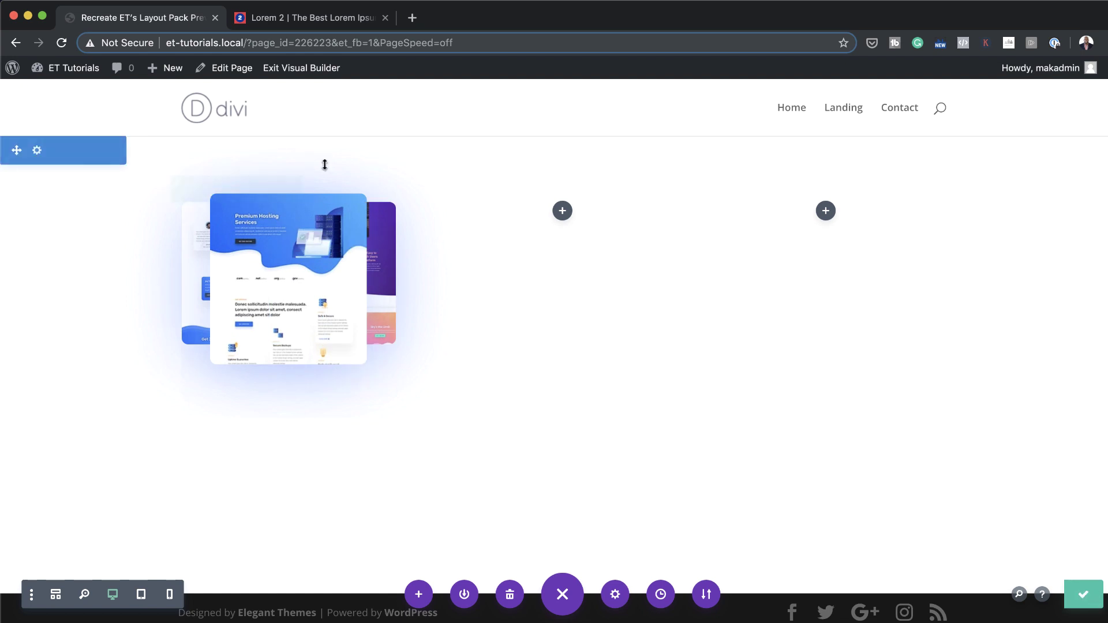
Step: Exit the visual builder to check the fan-out hover effect on the live page, and re-enable the builder
left_click(317, 70)
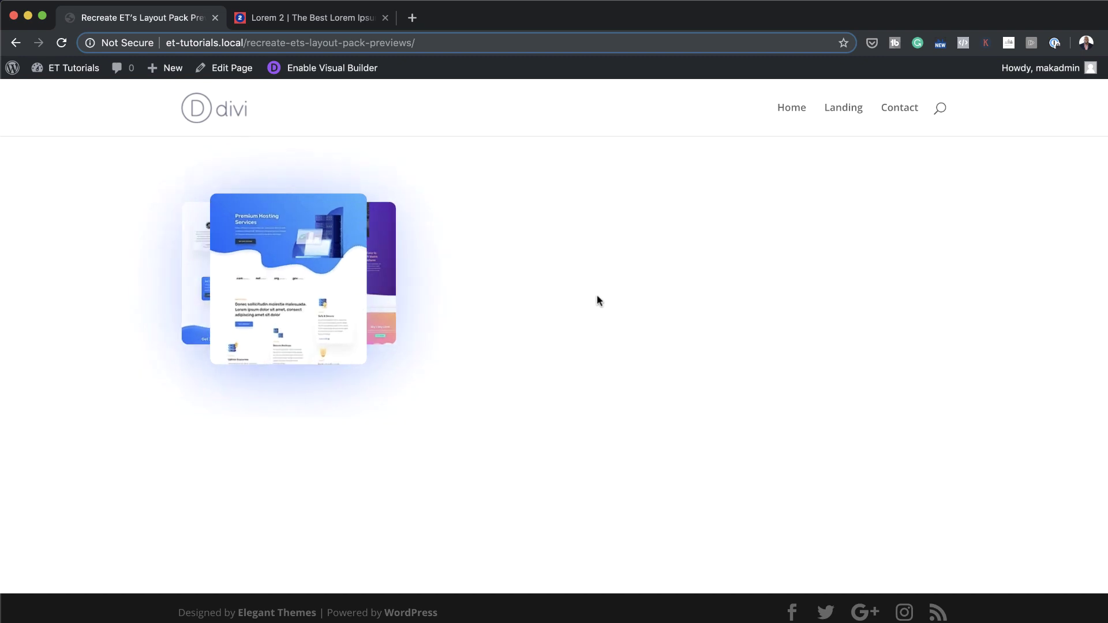
left_click(349, 75)
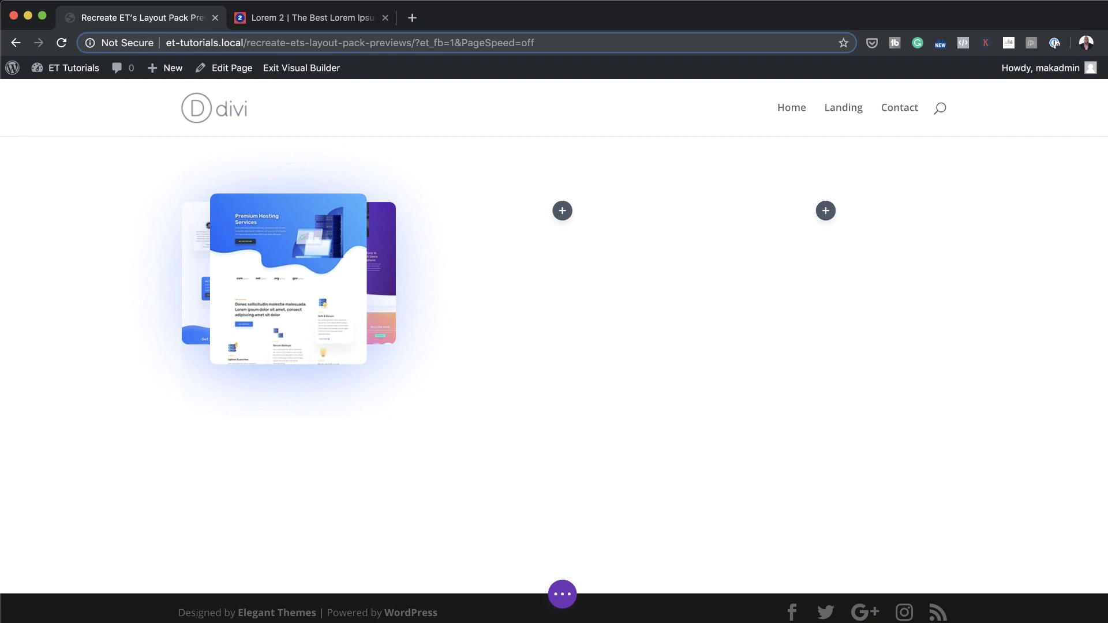
left_click_drag(414, 289, 351, 288)
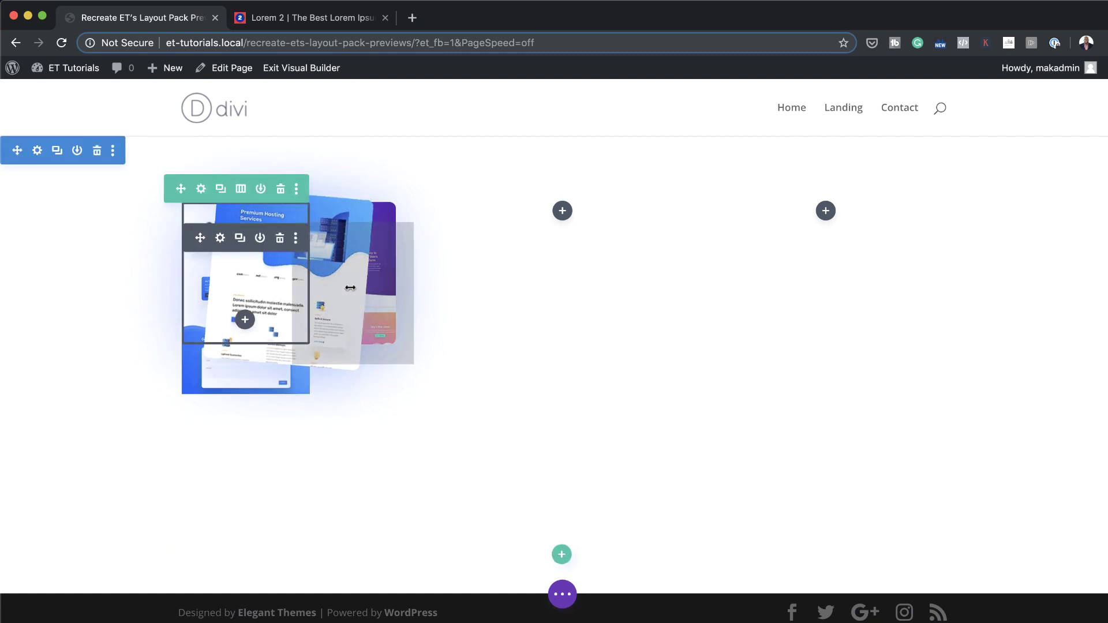
Step: Review the page's custom CSS for the transition, hover sizes and rotation of the three images, and close the page settings
left_click(563, 595)
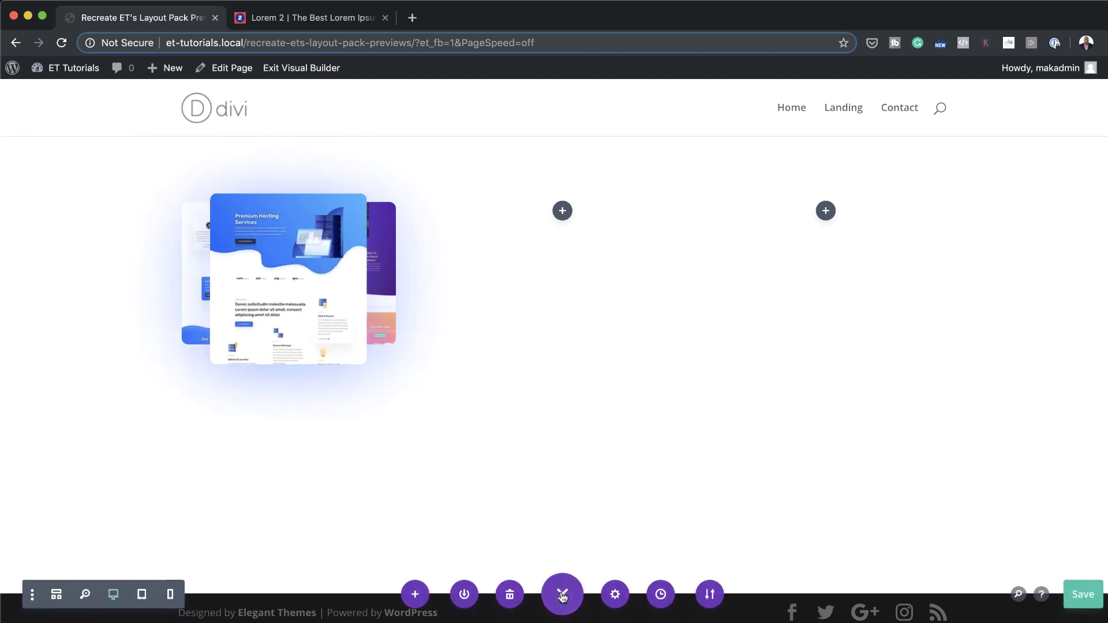
left_click(615, 595)
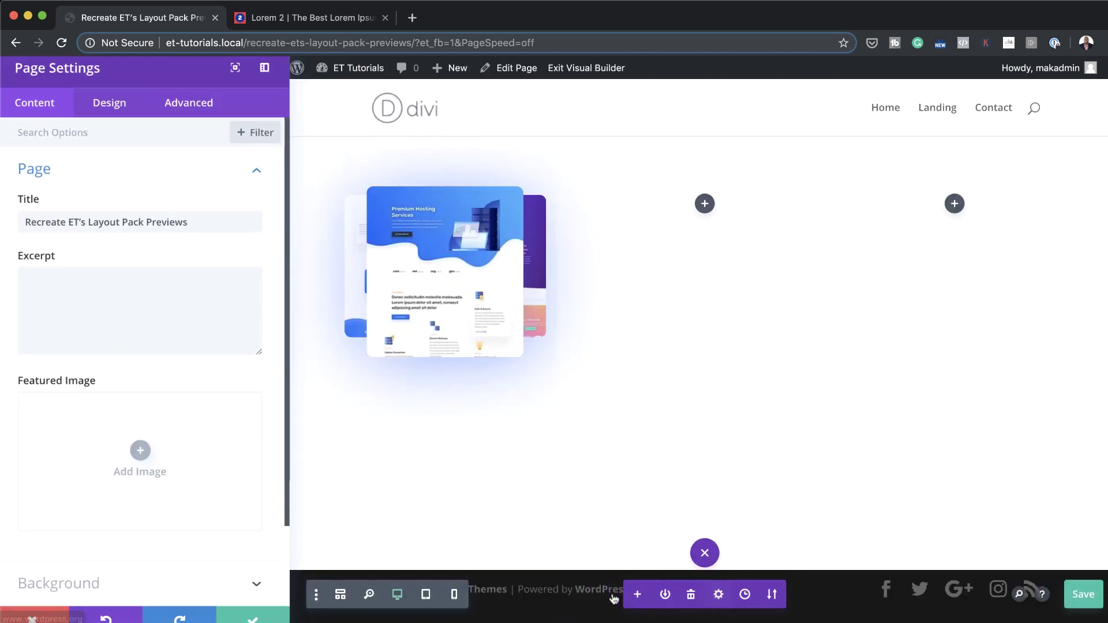
left_click(209, 110)
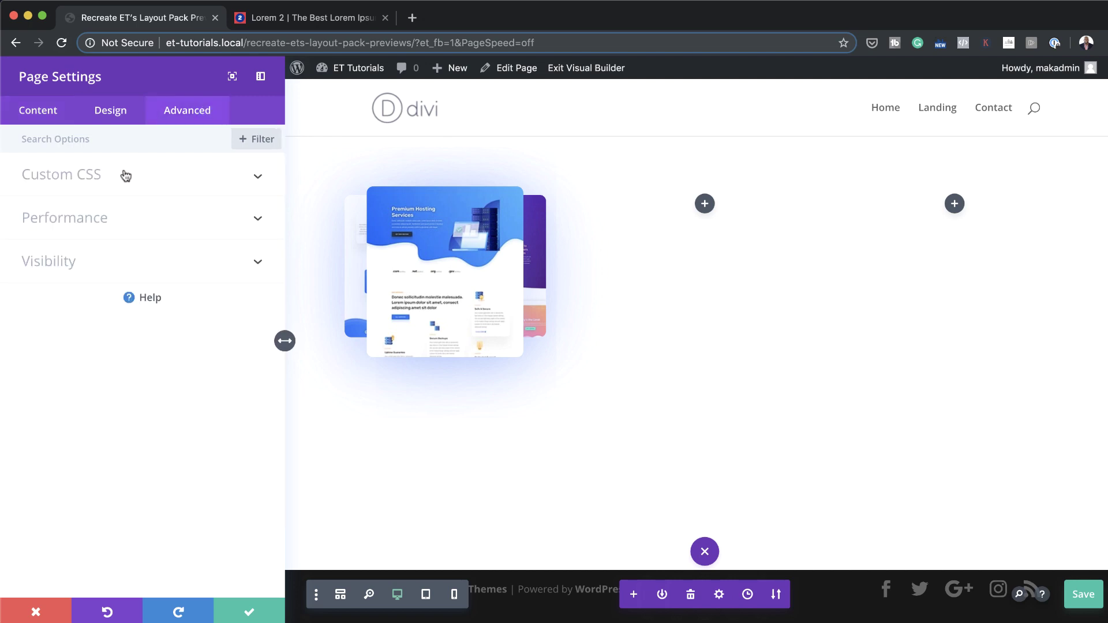
left_click(90, 172)
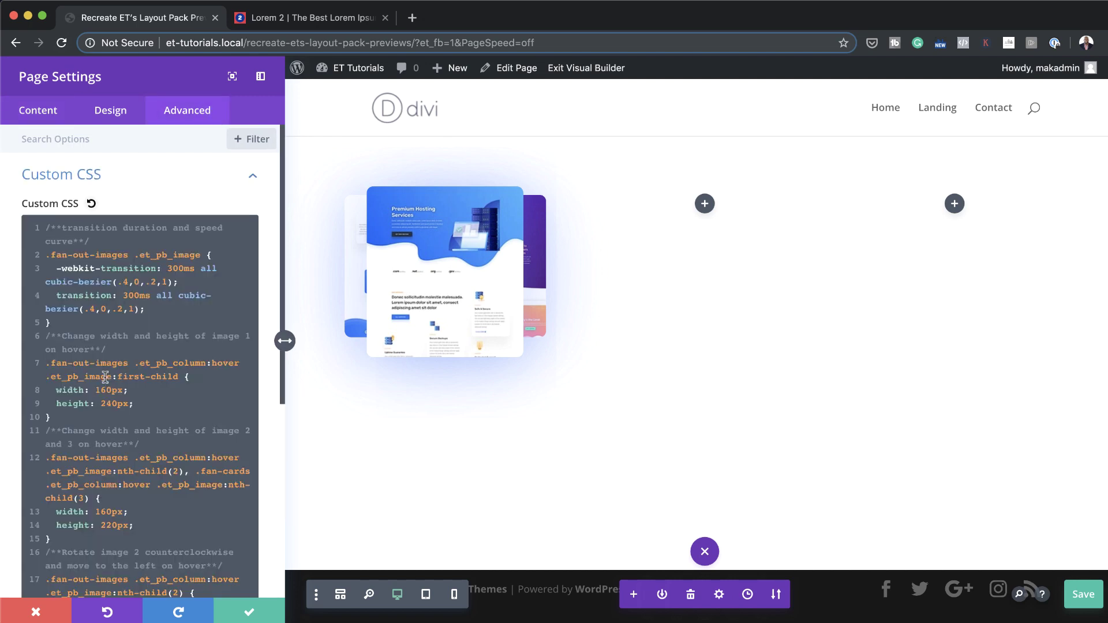
scroll(174, 448, "down", 5)
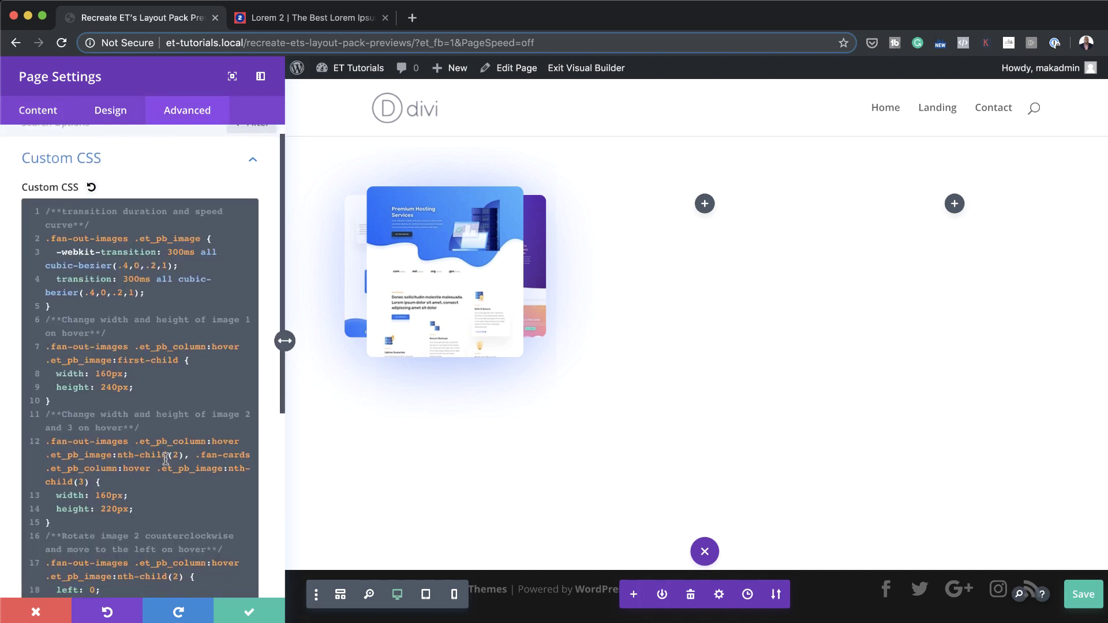
scroll(166, 459, "down", 1)
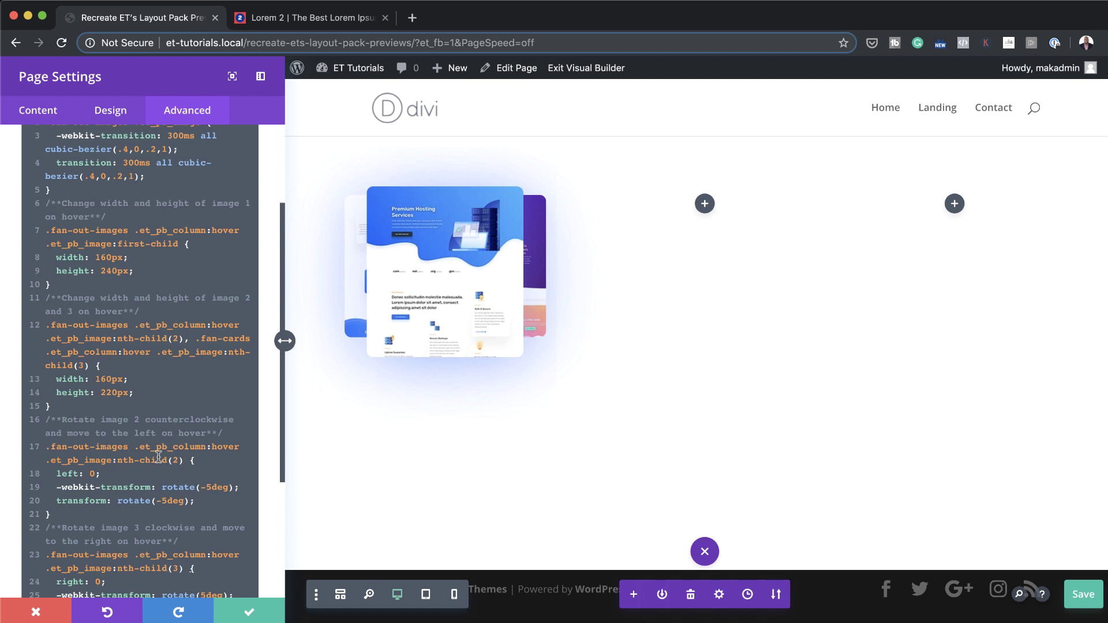
scroll(158, 456, "down", 4)
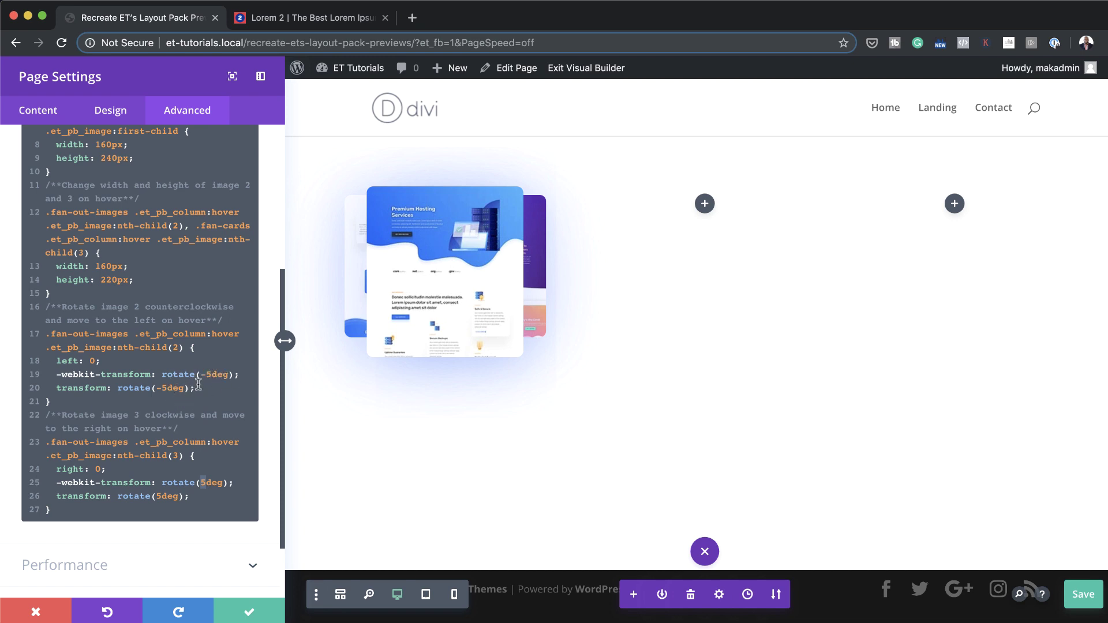
left_click(249, 610)
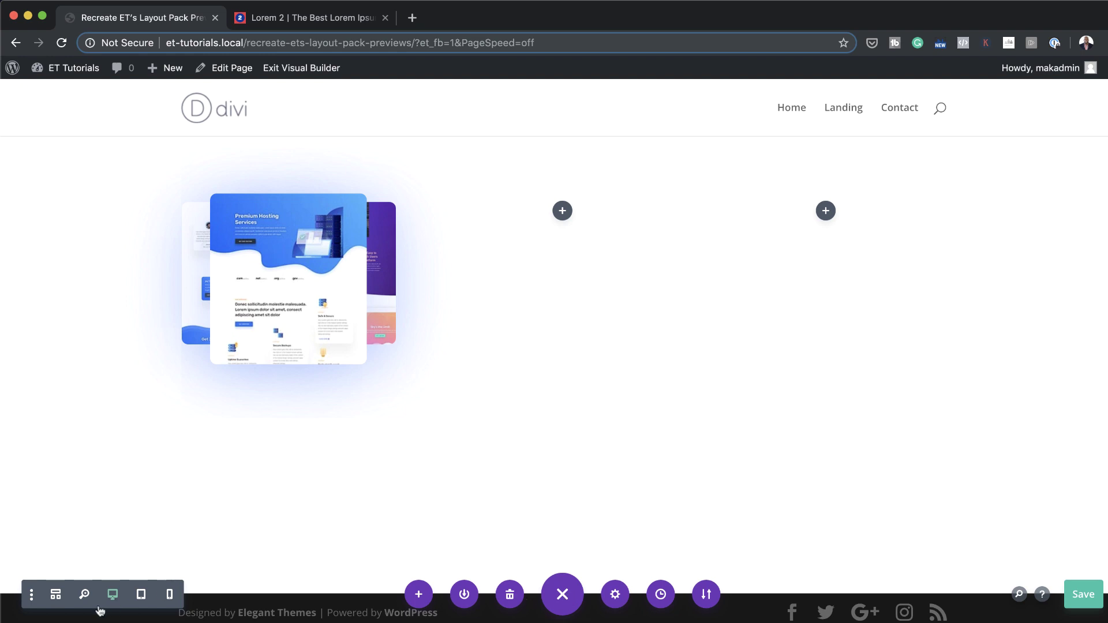
Step: Set the first Image module's link URL to # from the wireframe view
left_click(55, 595)
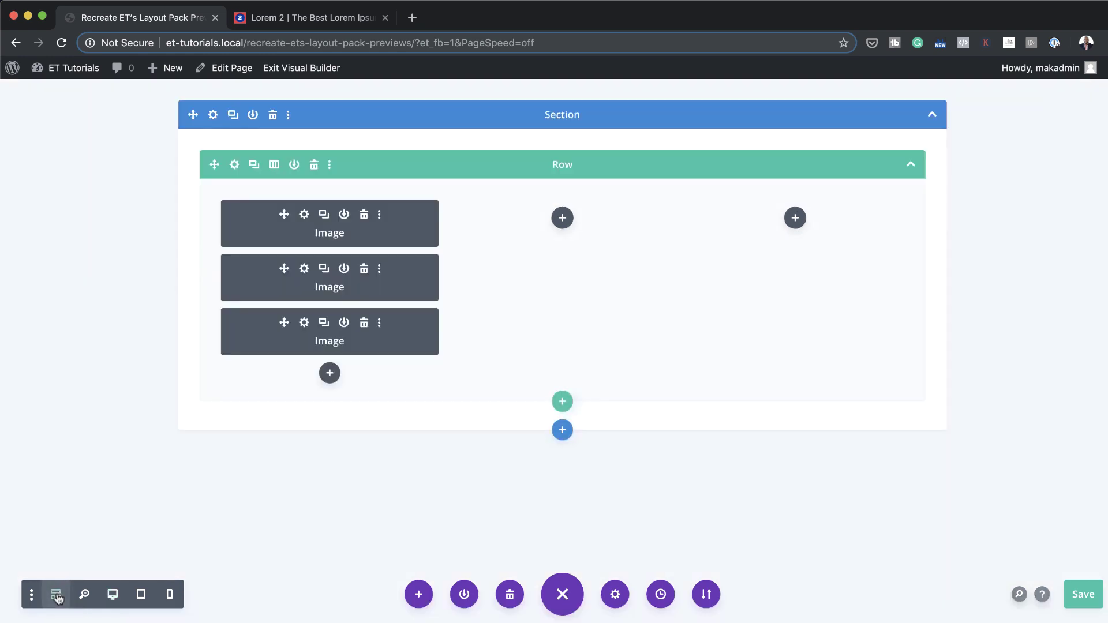
left_click(304, 215)
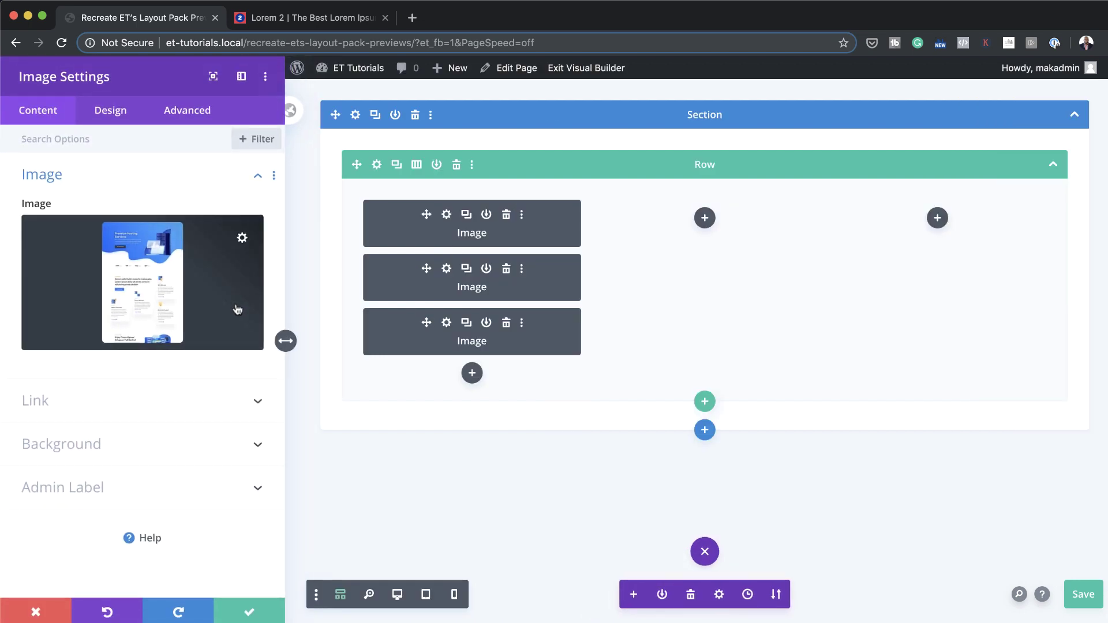
left_click(60, 402)
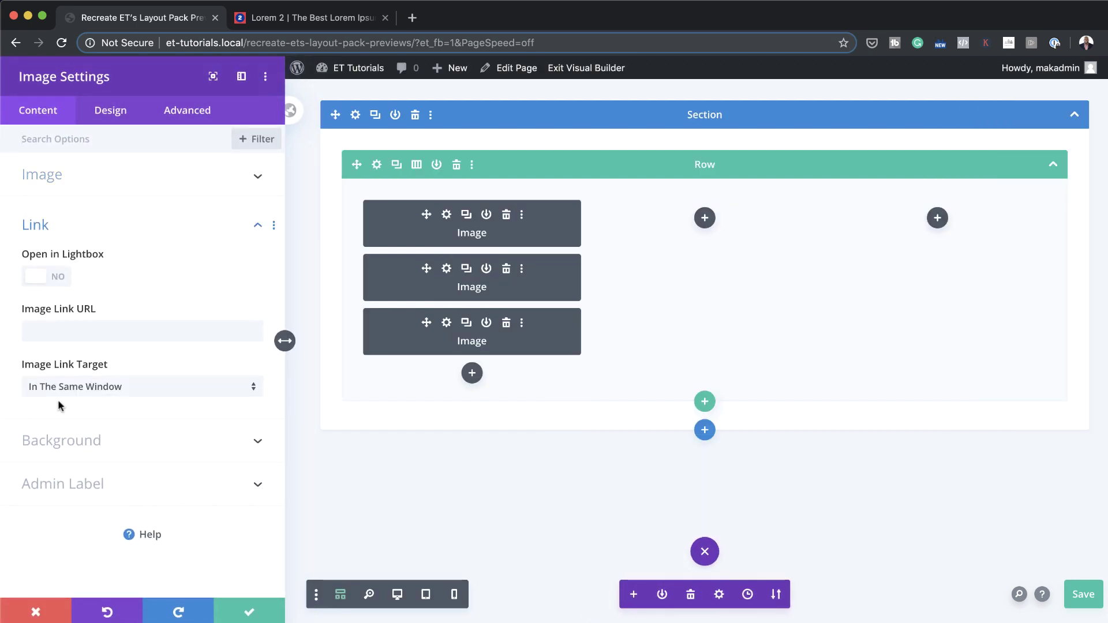
left_click(82, 330)
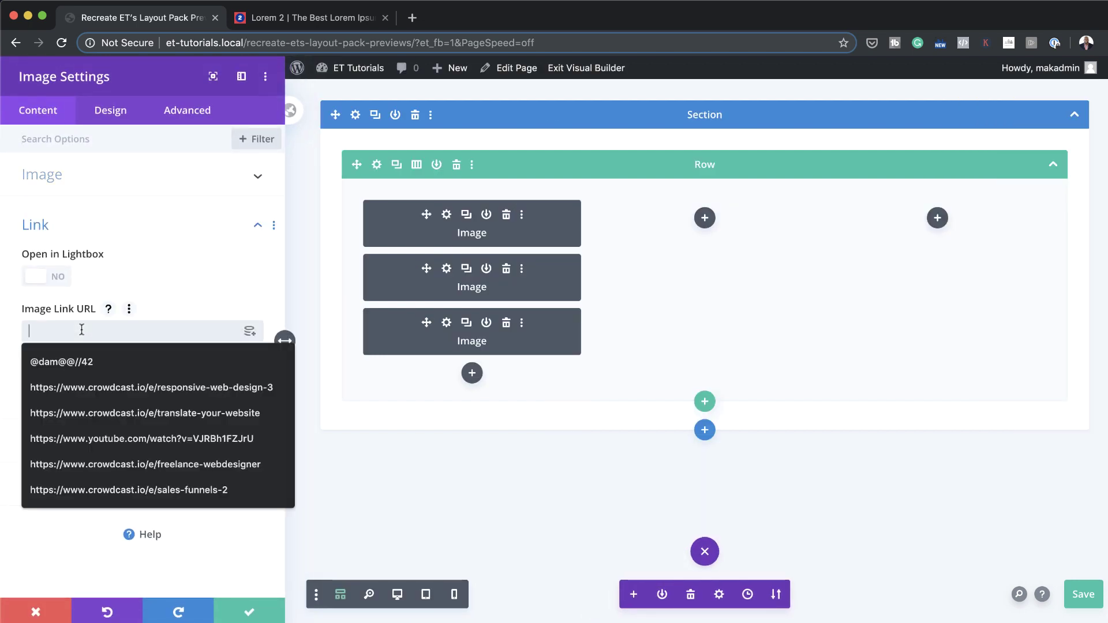
type("#")
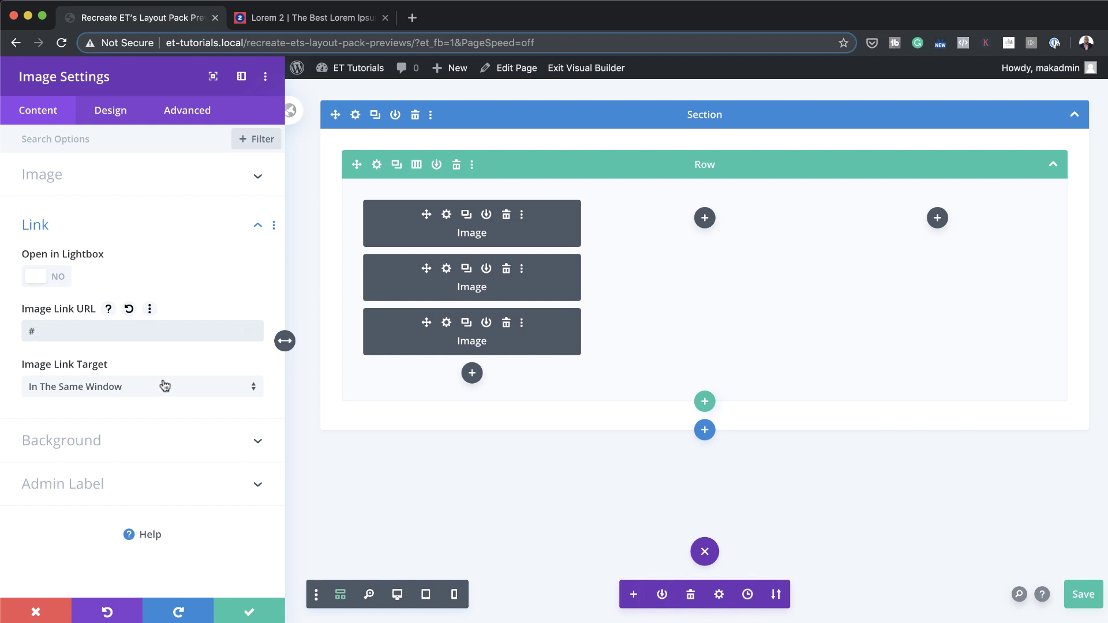
Step: Set the link URL of the second and third Image modules in the first column to # and save their settings
left_click(250, 614)
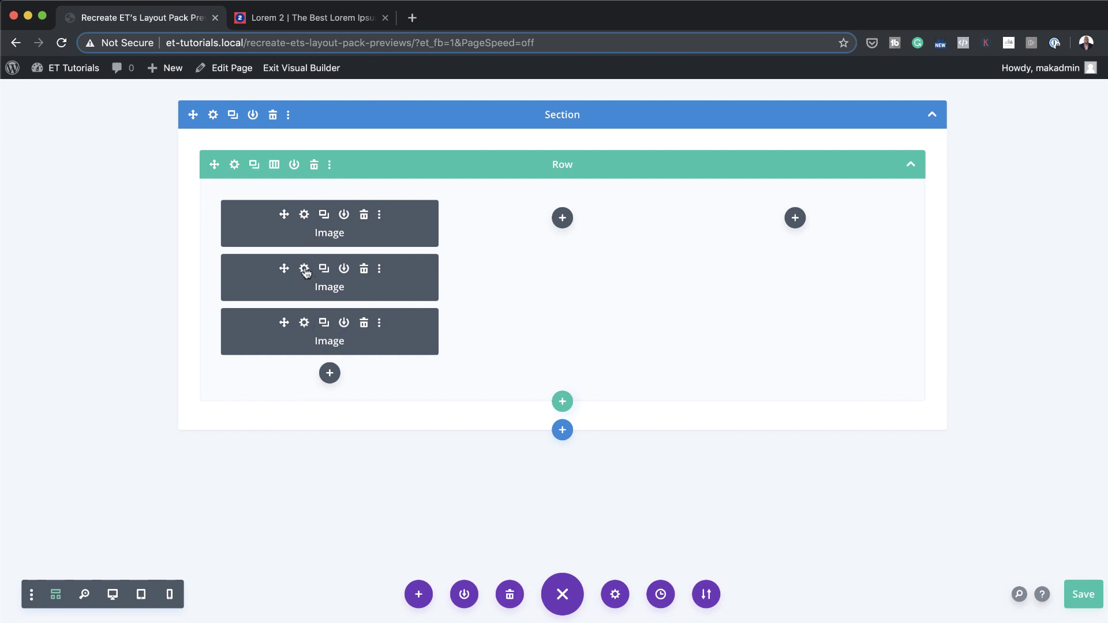
left_click(304, 269)
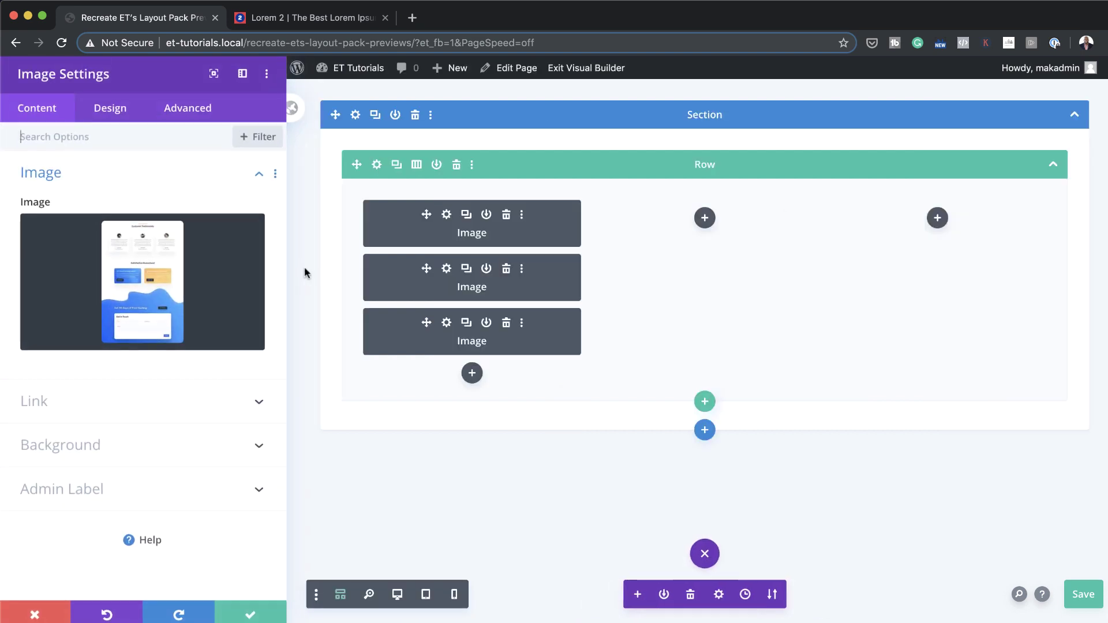
left_click(62, 402)
left_click(65, 332)
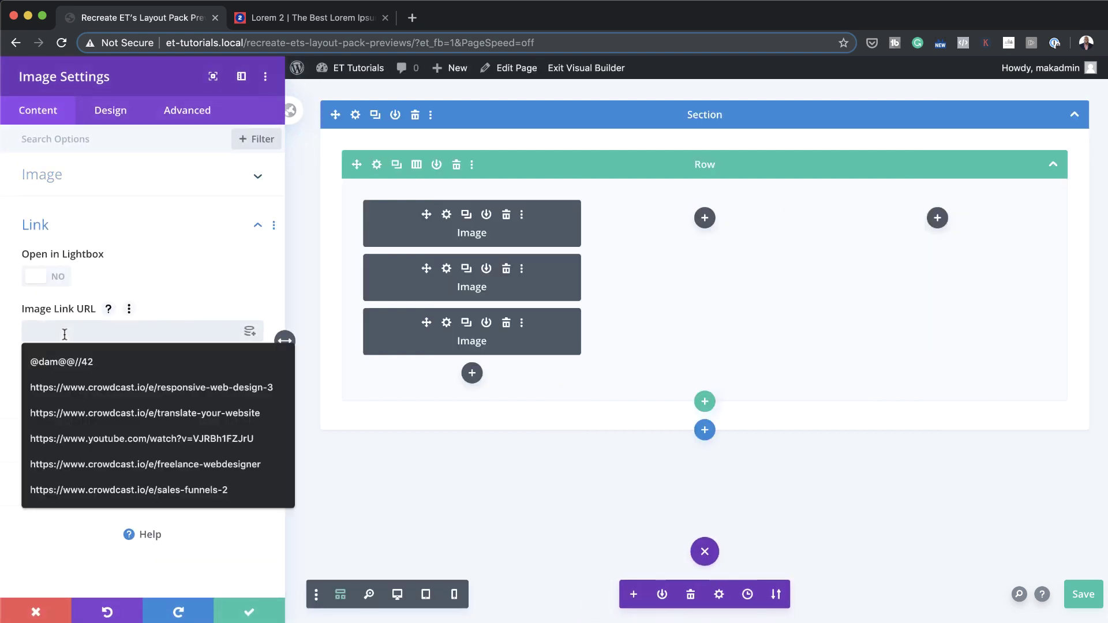
key("Escape")
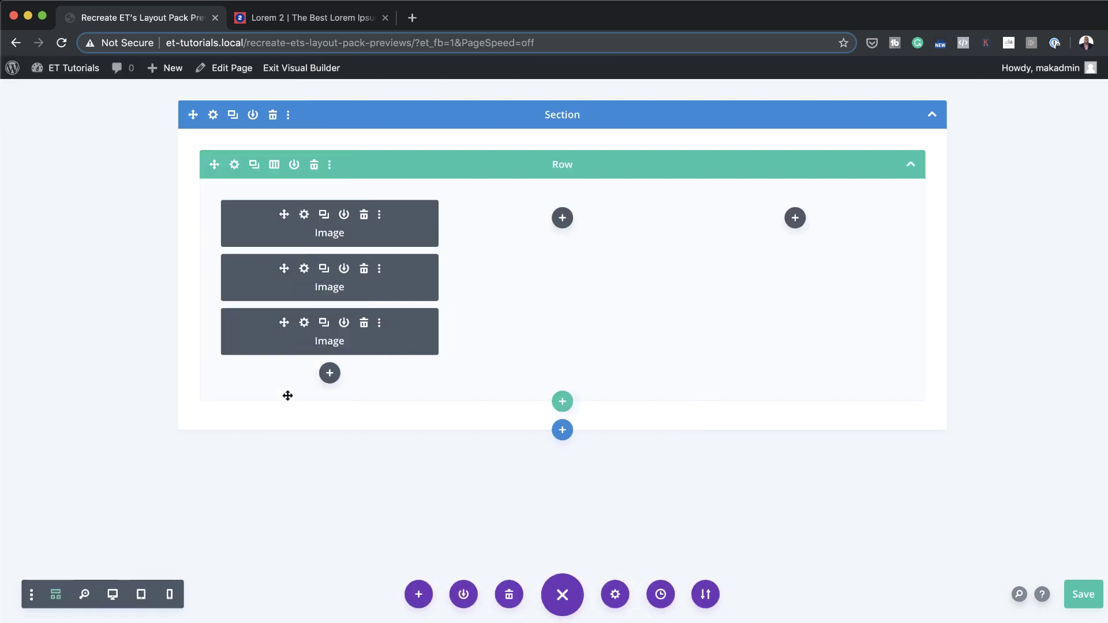
left_click(304, 323)
left_click(62, 398)
left_click(104, 330)
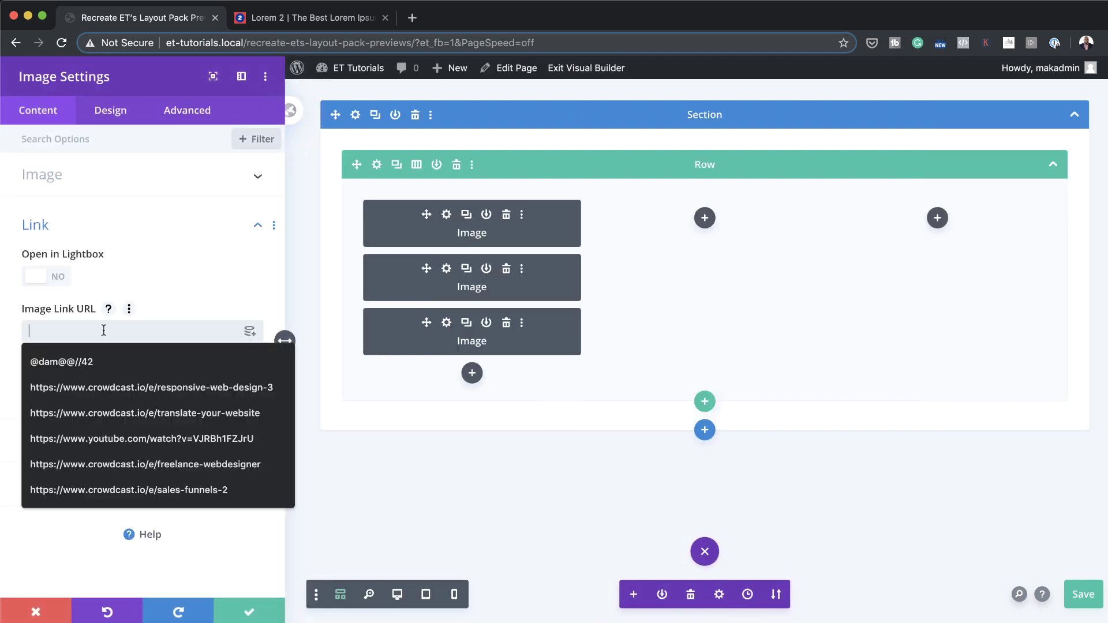
type("#")
left_click(249, 615)
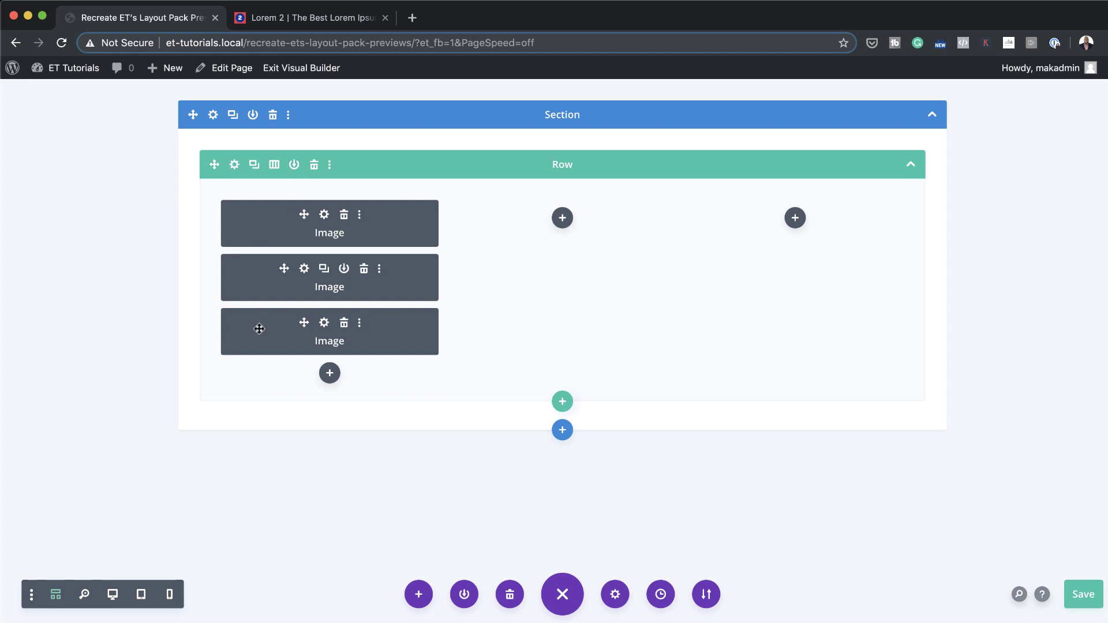
Step: Copy the first column's three Image modules into the second and third columns, and check the layout in desktop view
key("super+v")
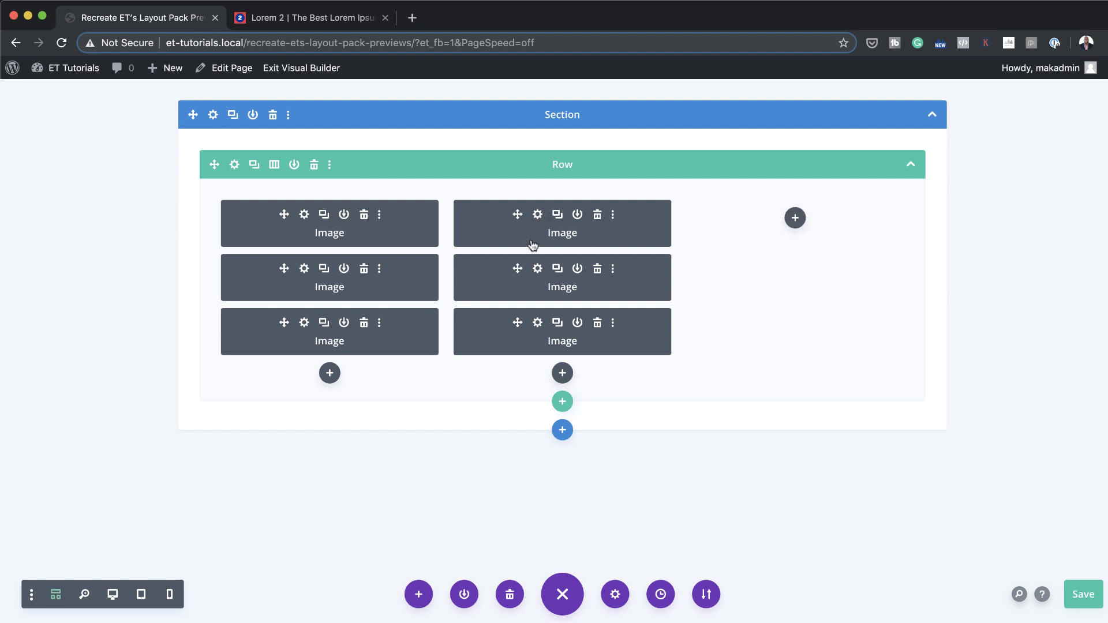
left_click(558, 215)
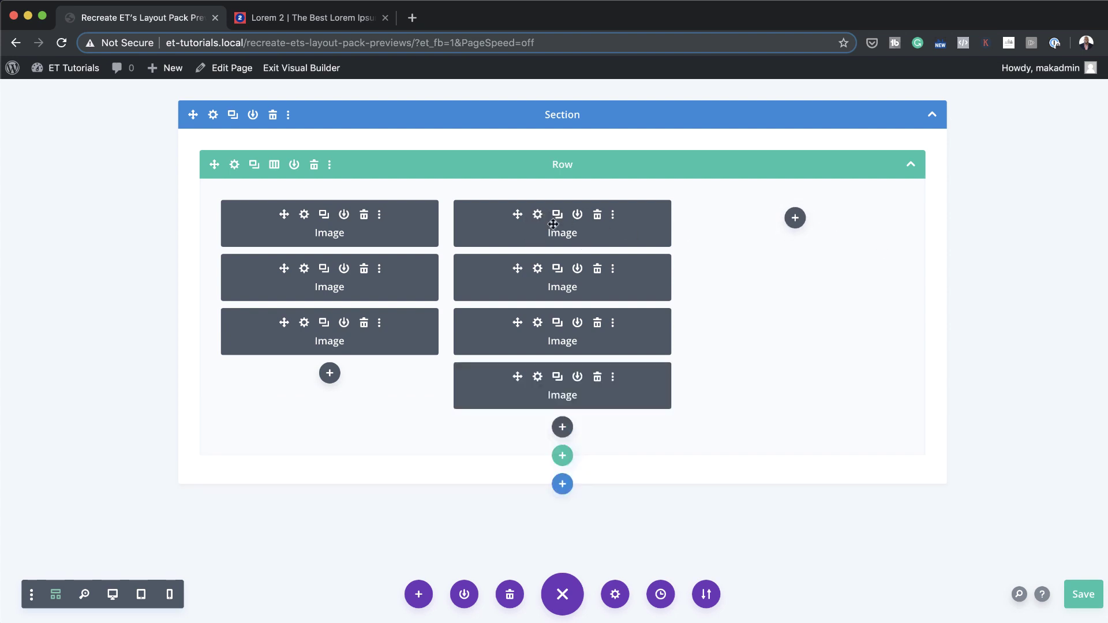
left_click_drag(517, 376, 802, 228)
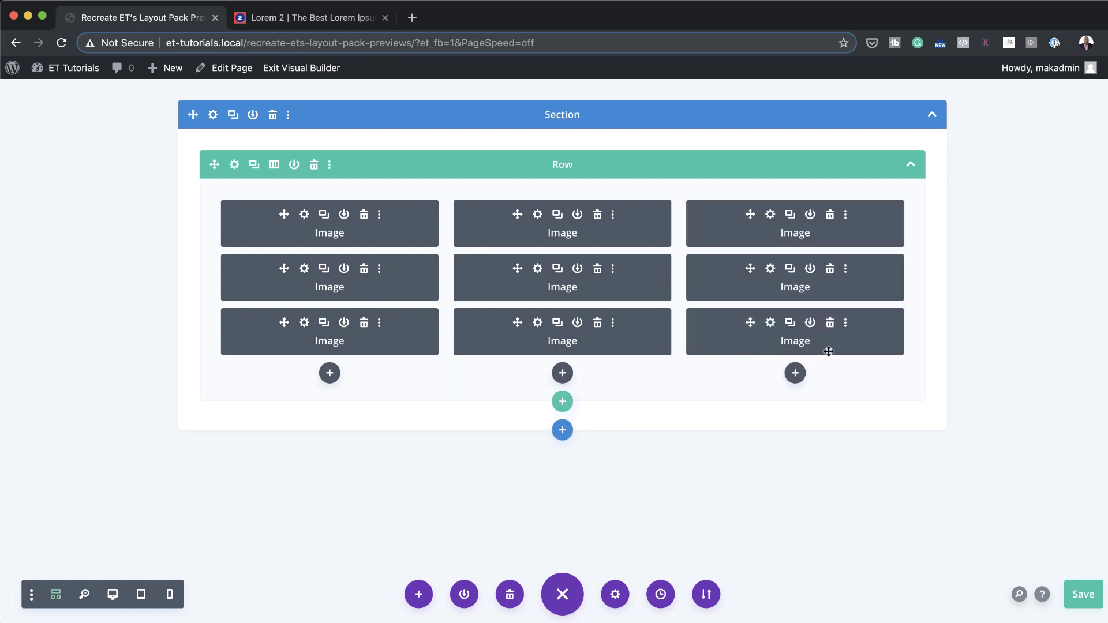
left_click(113, 595)
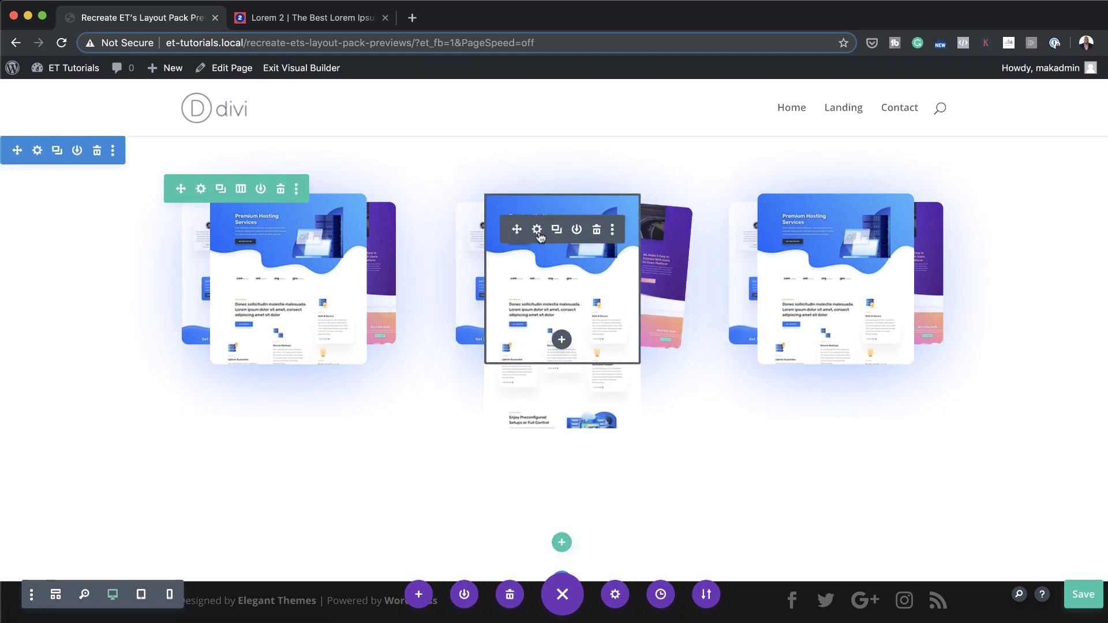
left_click(56, 595)
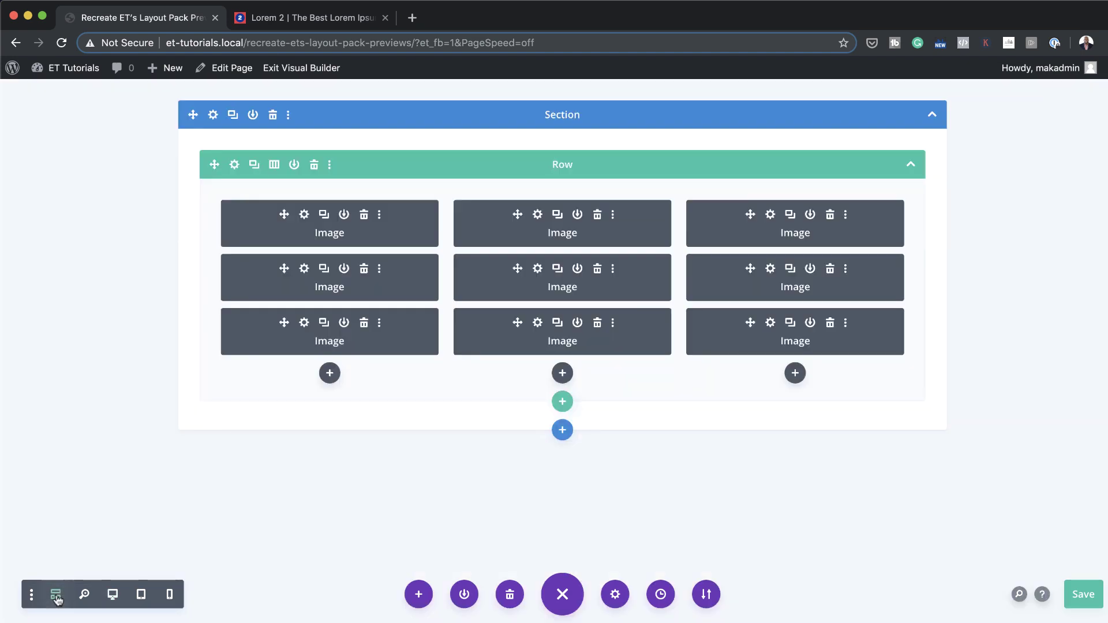
Step: Try to set the image of the second column's first Image module to pack-3-1.jpg from the media library
left_click(538, 214)
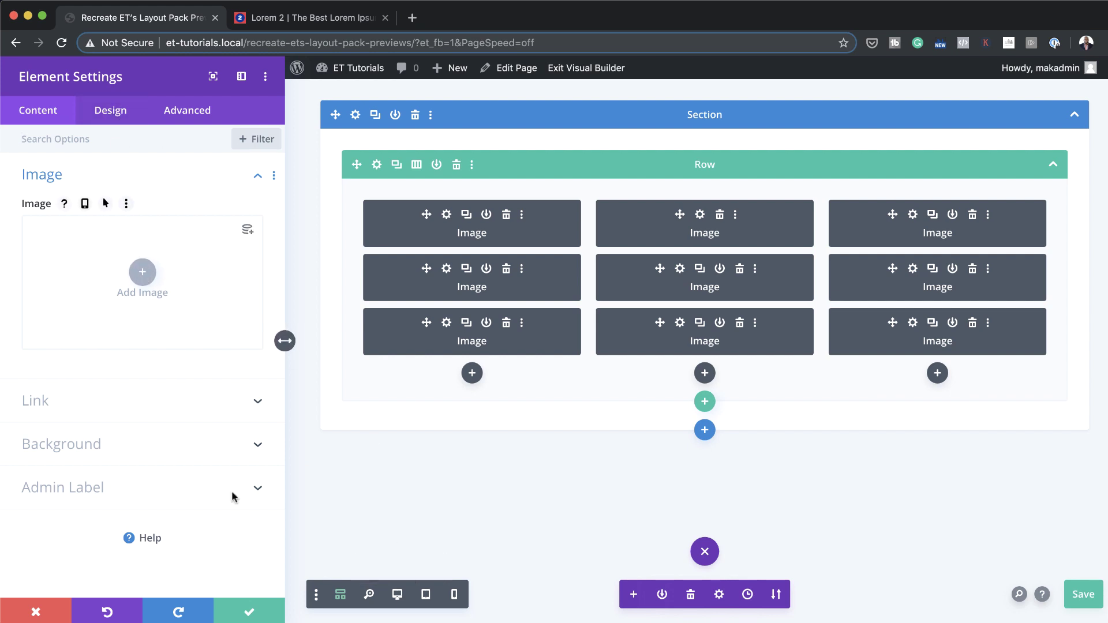
left_click(144, 273)
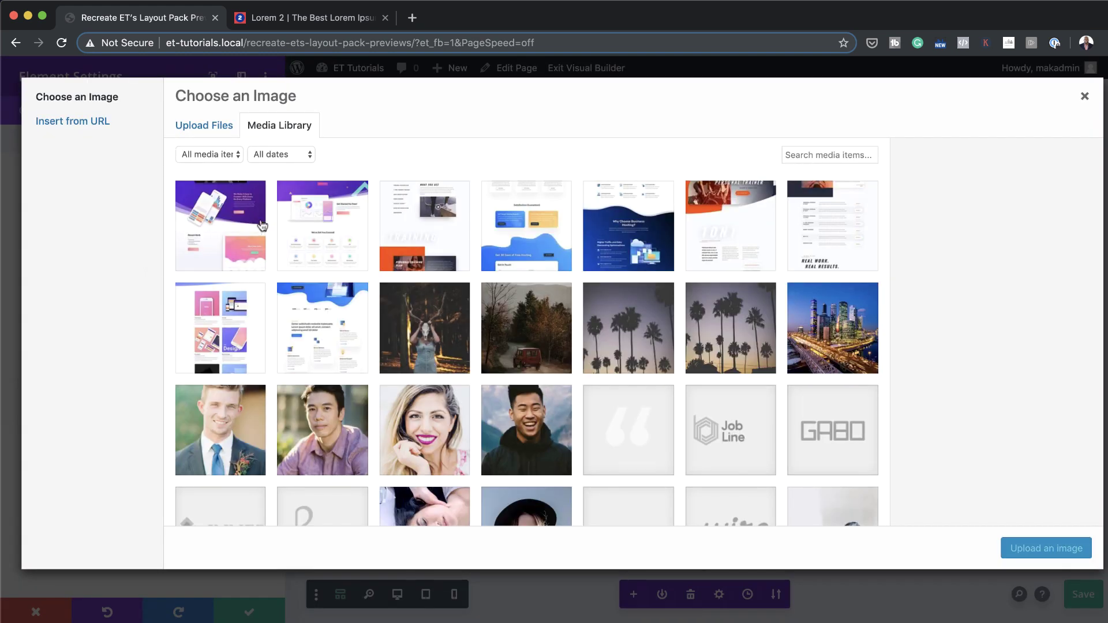
left_click(238, 326)
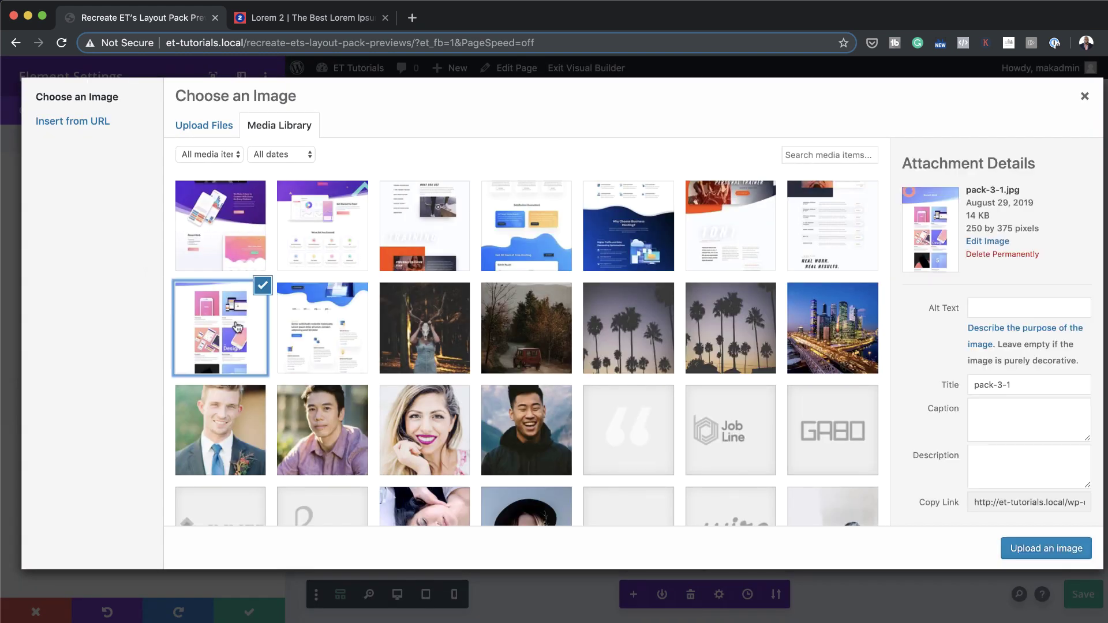
left_click(1027, 552)
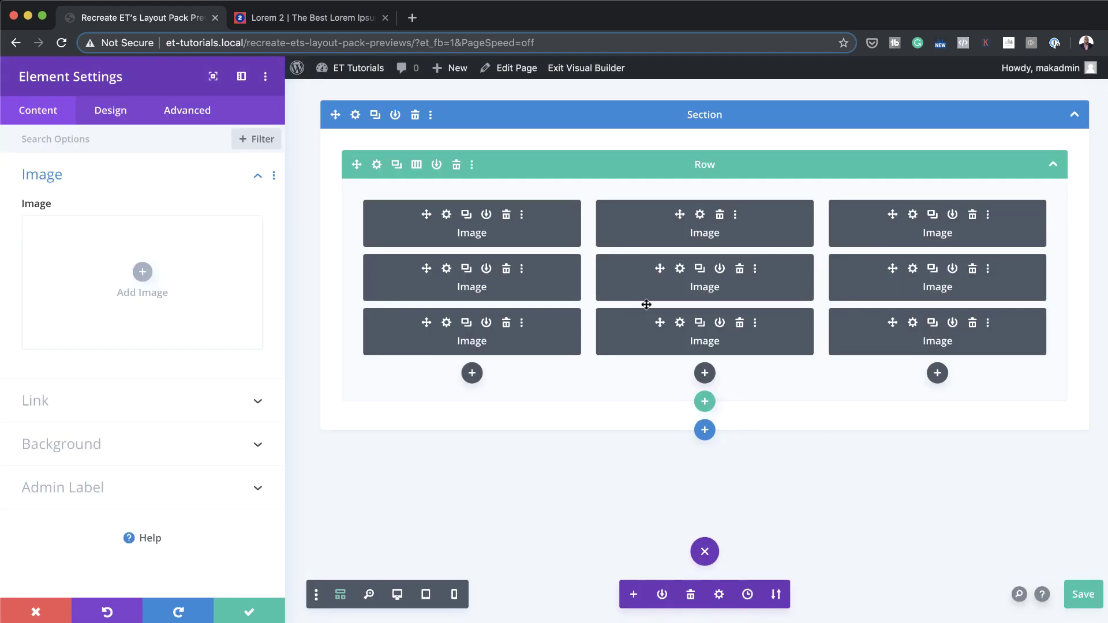
key("Escape")
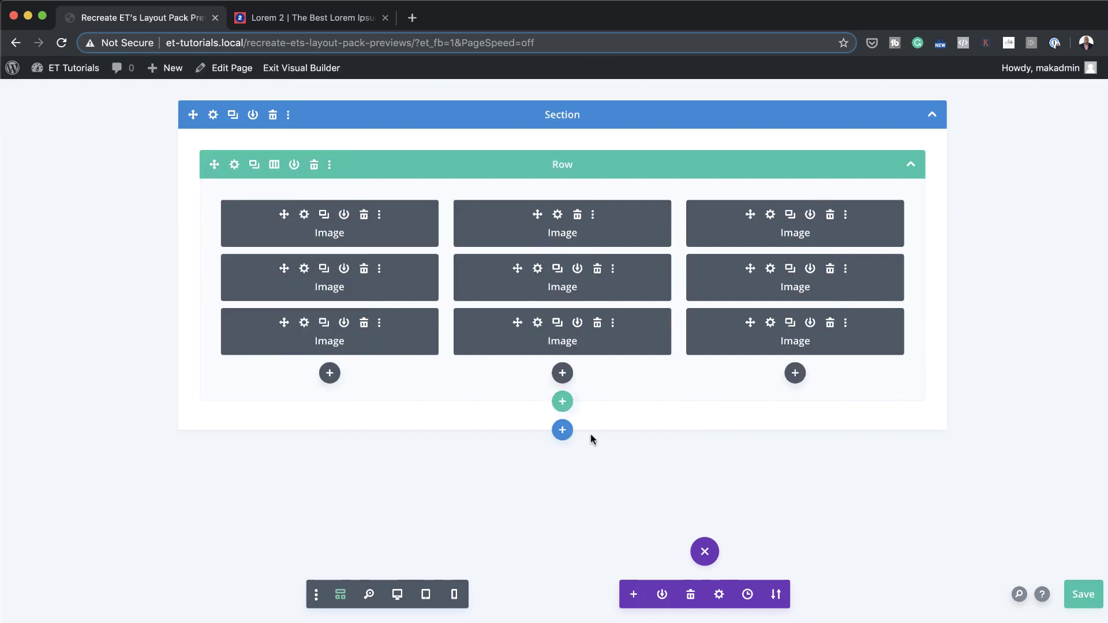
Step: Duplicate the row of three image columns in desktop view and look over the page
key("ctrl+shift+w")
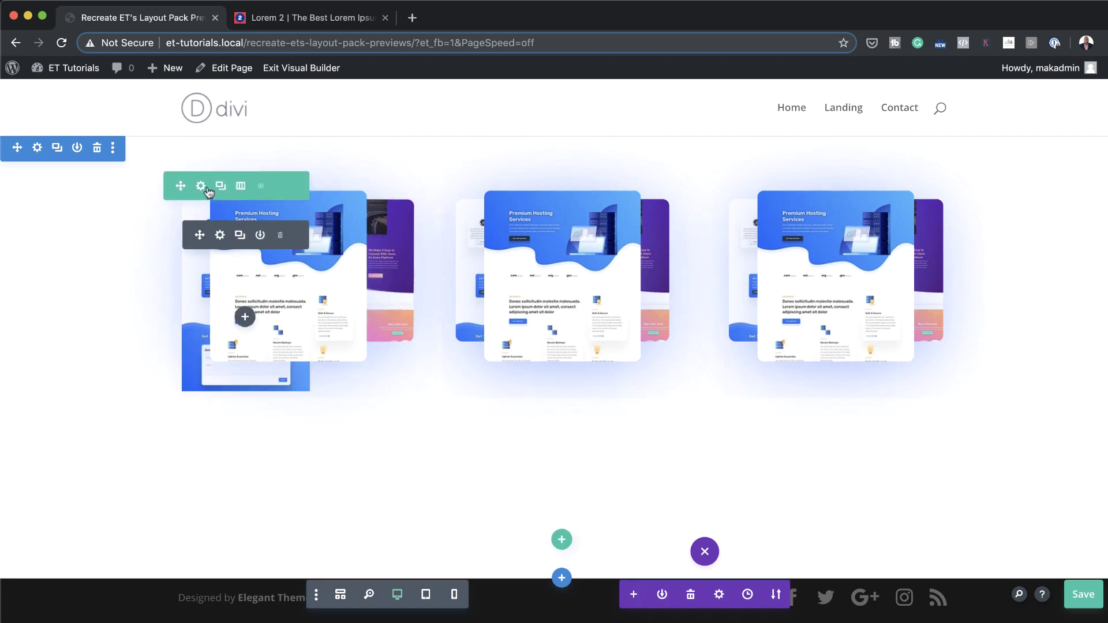
left_click(220, 187)
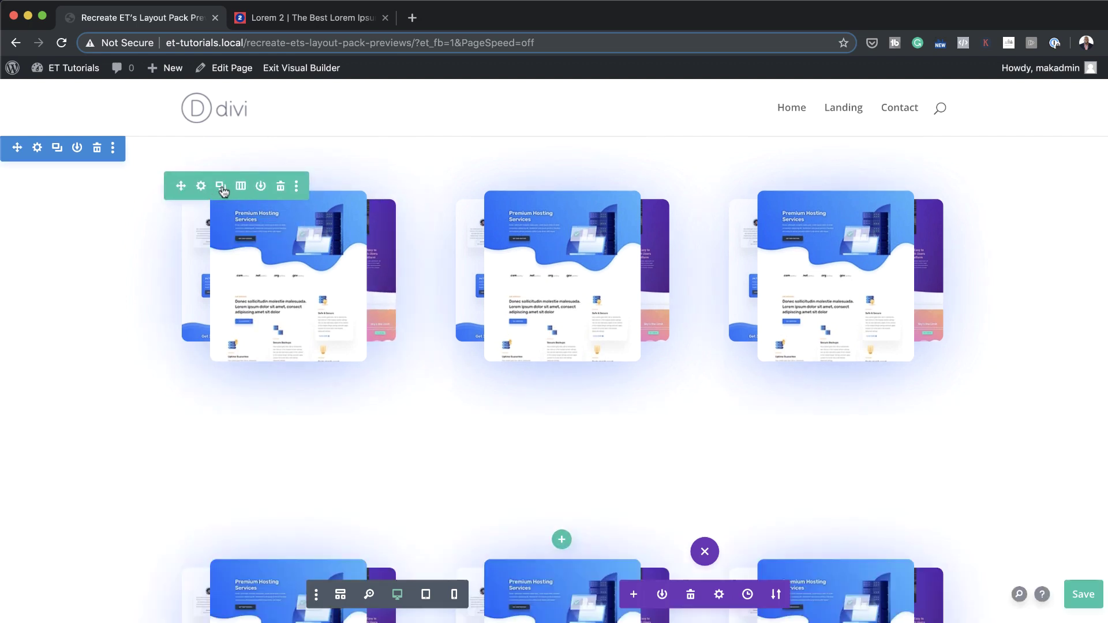
scroll(151, 431, "down", 5)
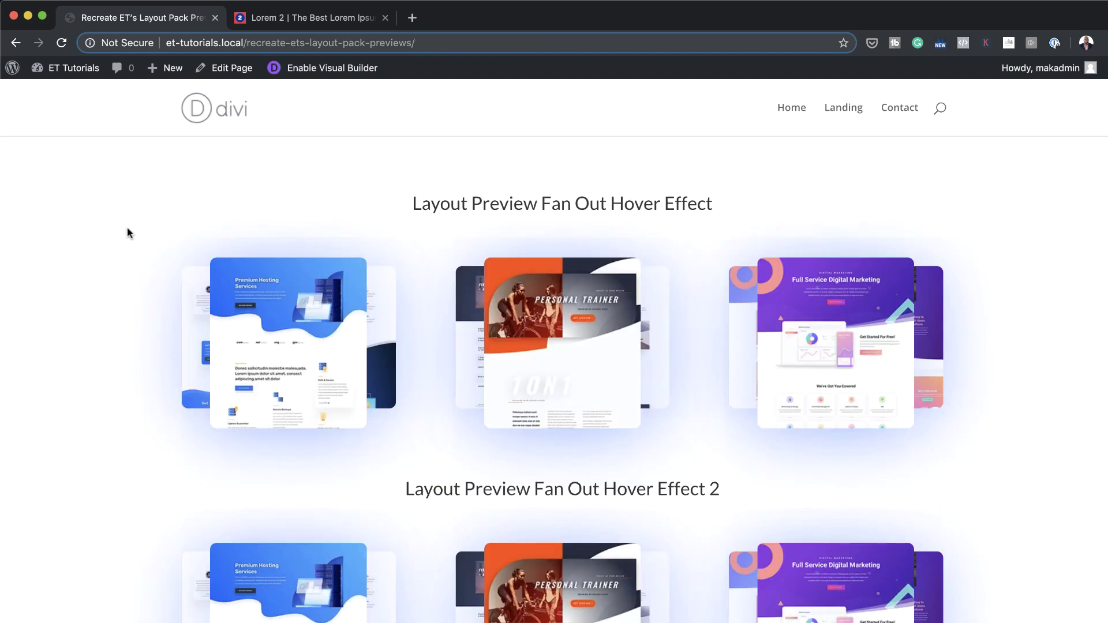
scroll(128, 282, "down", 3)
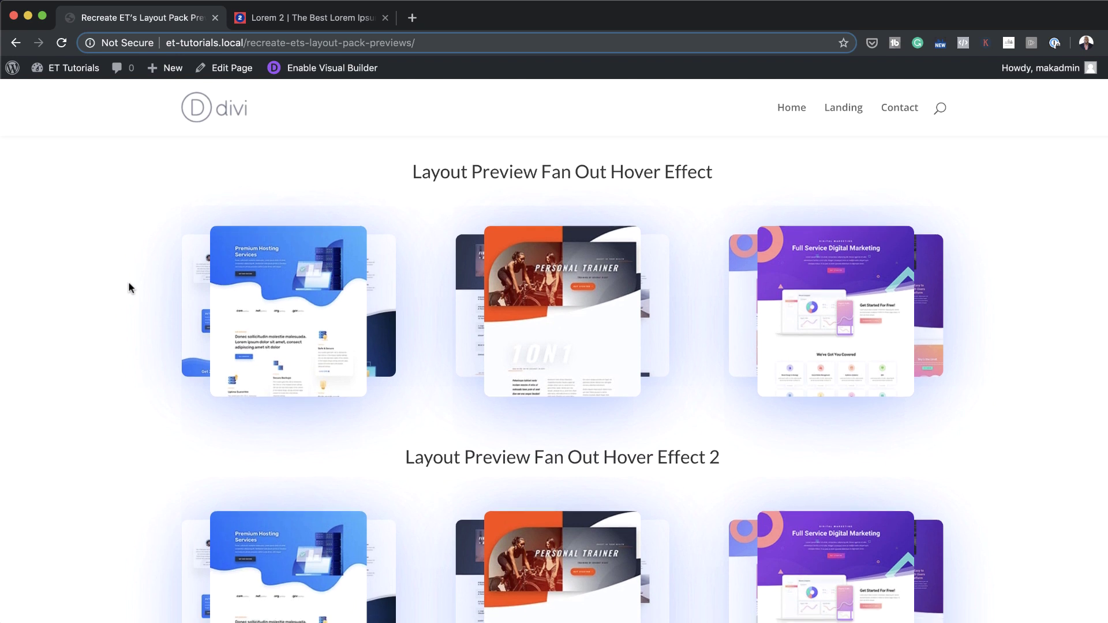